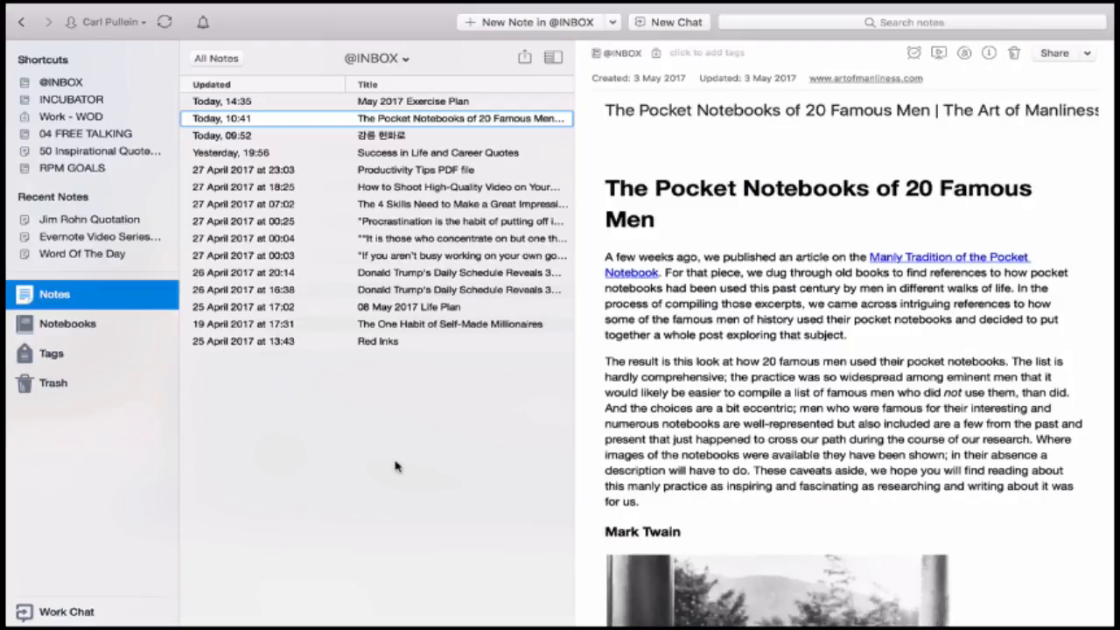
{"action": "left_click", "coordinate": [536, 21]}
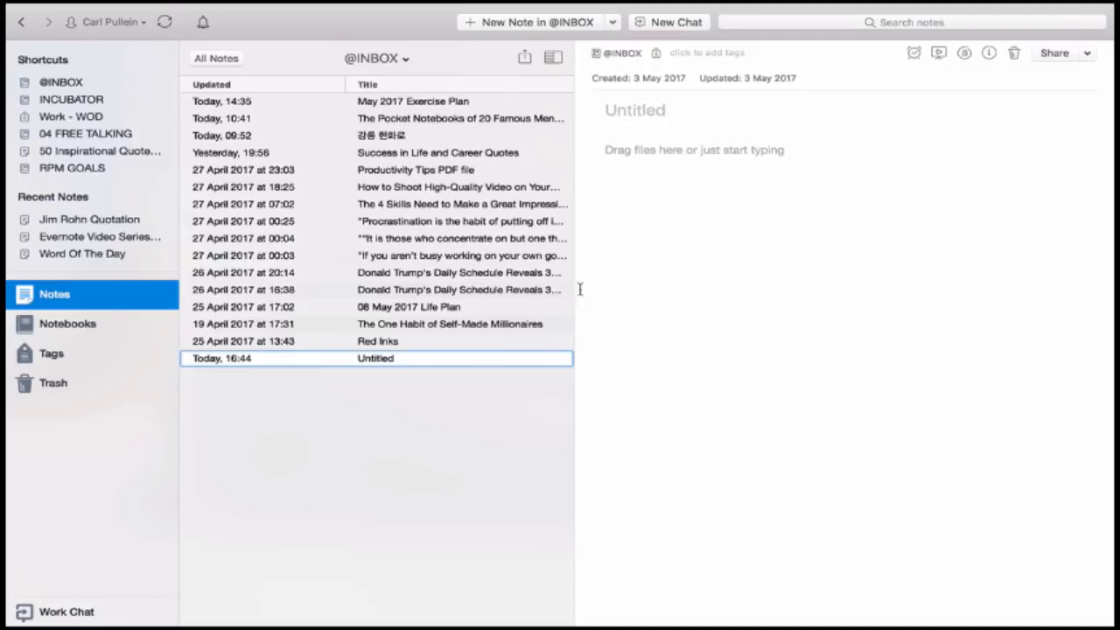
{"action": "key", "text": "Tab"}
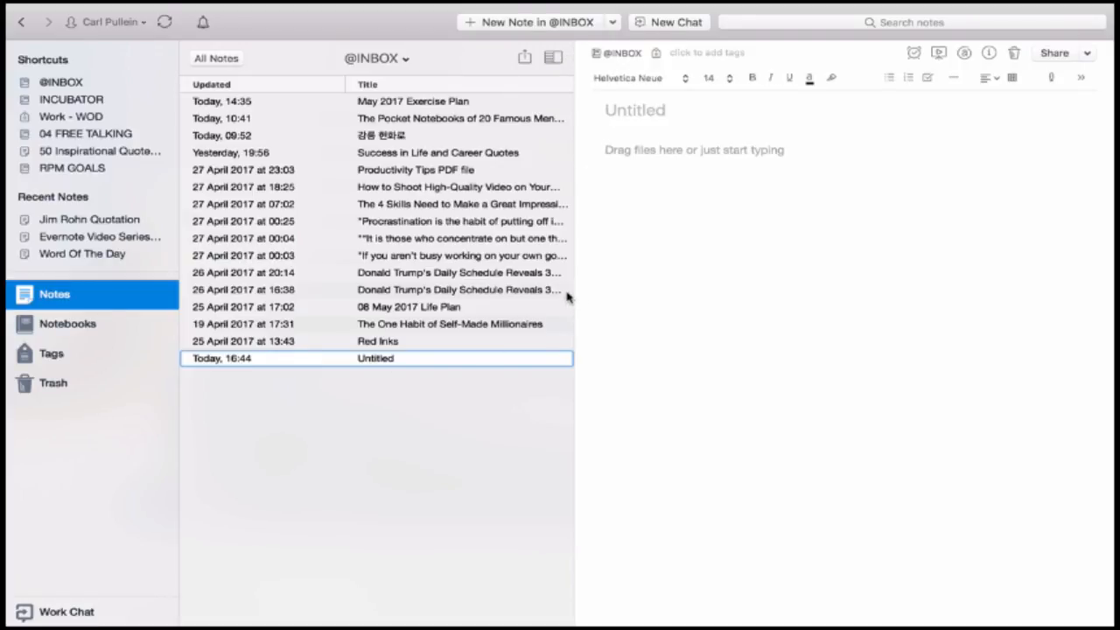
{"action": "double_click", "coordinate": [388, 358]}
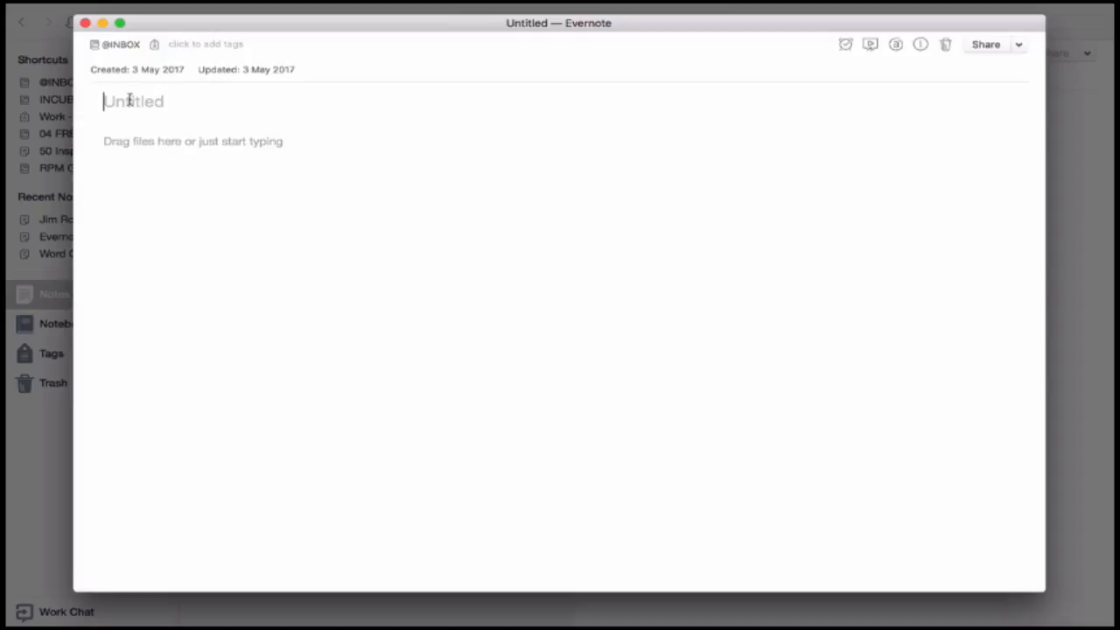
{"action": "type", "text": "Exercise & Diet Plan 2017"}
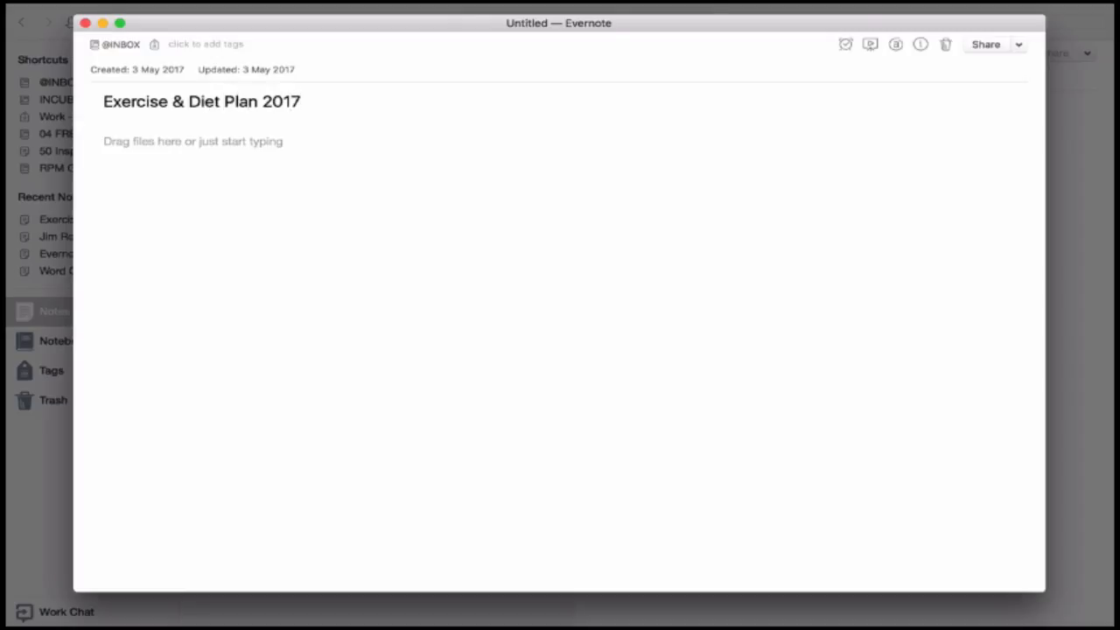
Insert a table with three columns and six rows in the note body
{"action": "key", "text": "Return"}
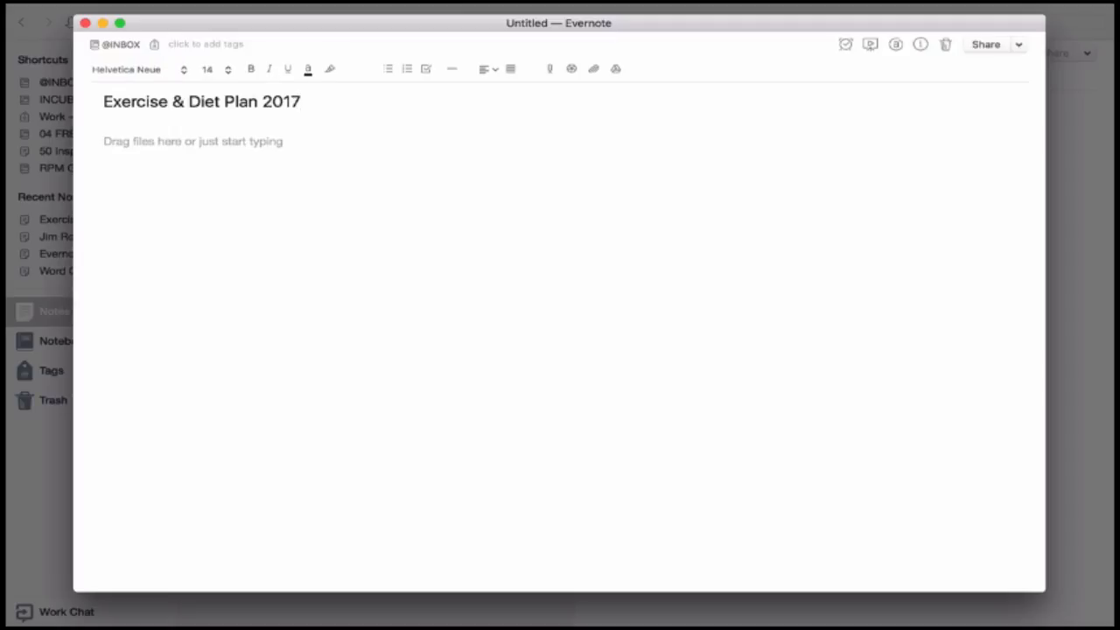
{"action": "left_click", "coordinate": [511, 70]}
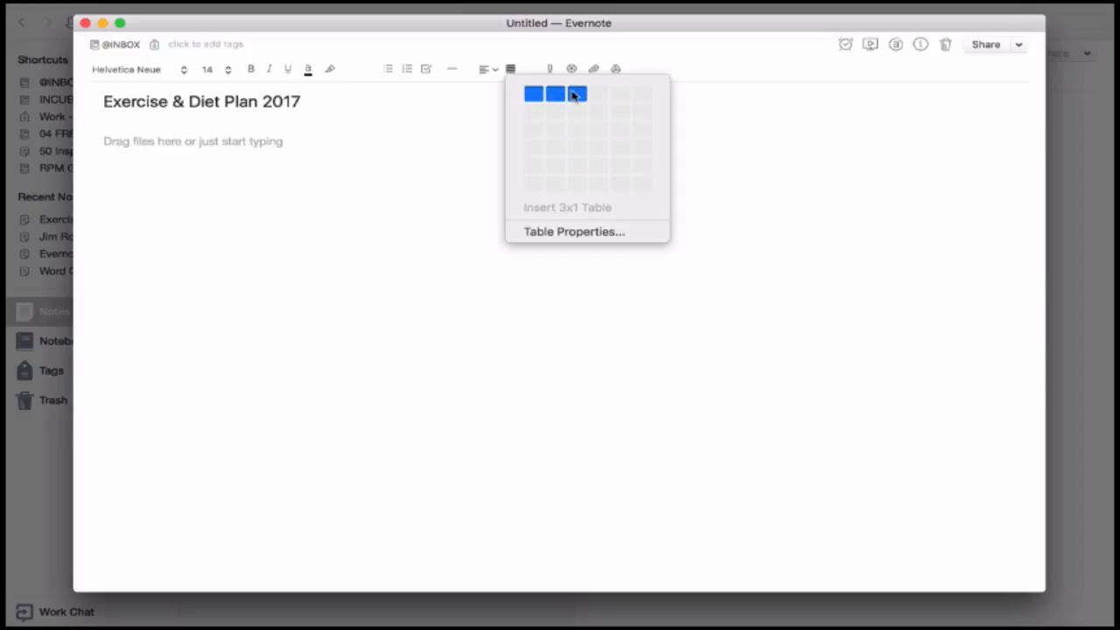
{"action": "left_click", "coordinate": [580, 184]}
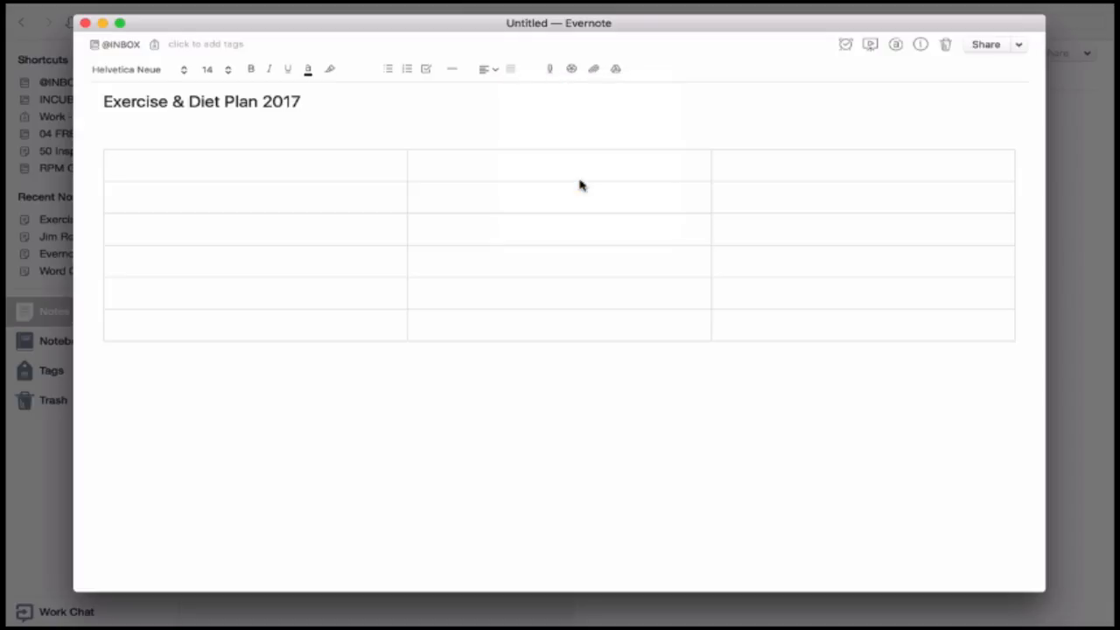
Add one row below the table's last row and one row above its first row
{"action": "left_click", "coordinate": [223, 324]}
{"action": "right_click", "coordinate": [180, 333]}
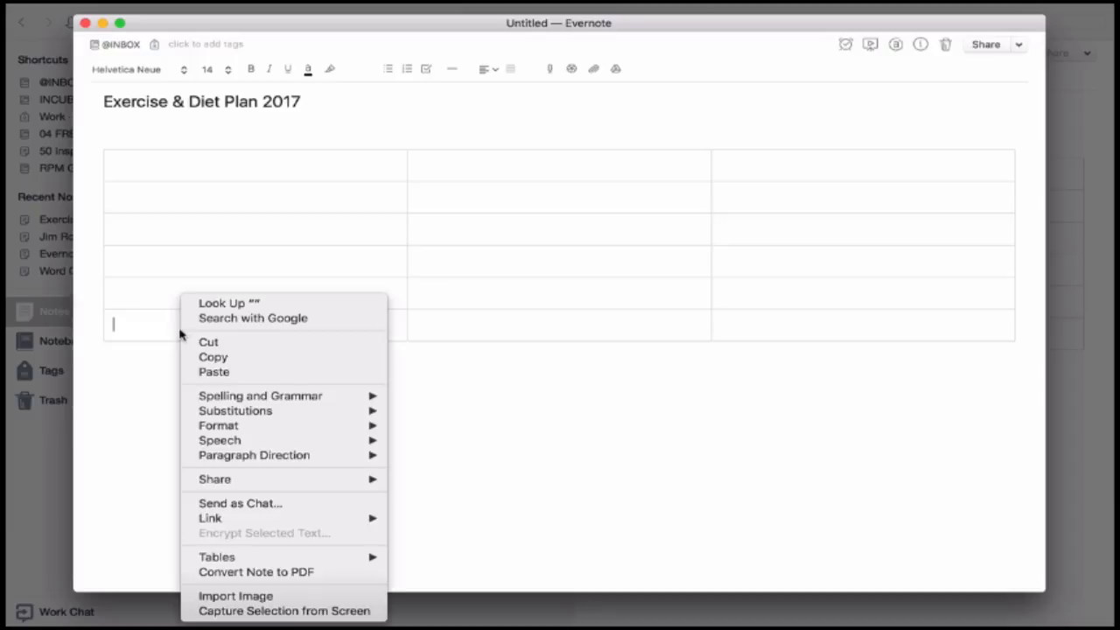
{"action": "mouse_move", "coordinate": [238, 558]}
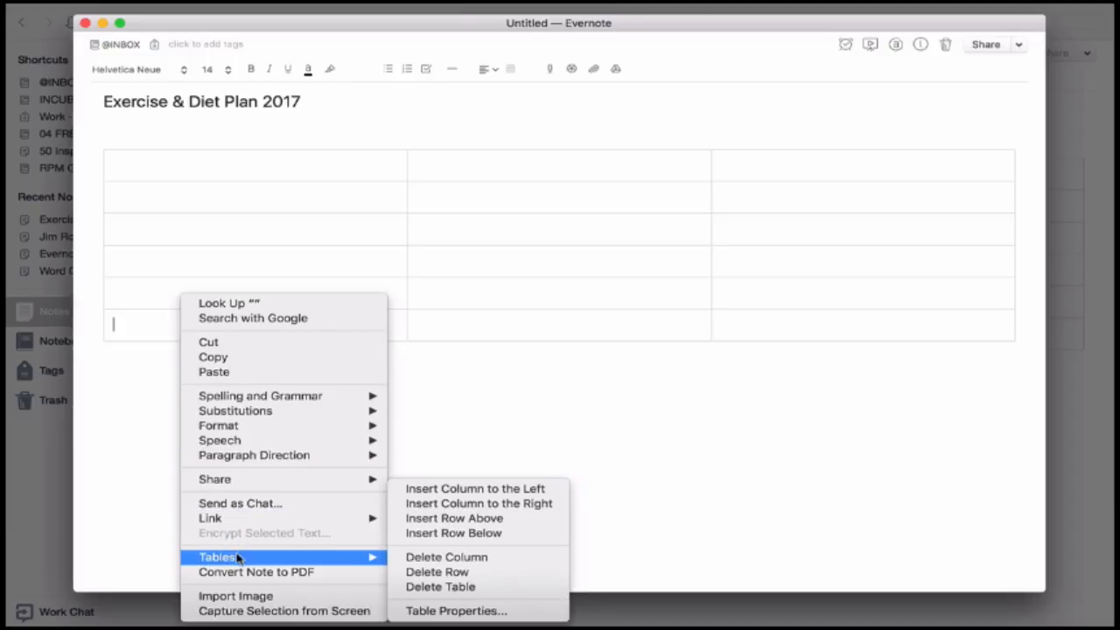
{"action": "left_click", "coordinate": [454, 536]}
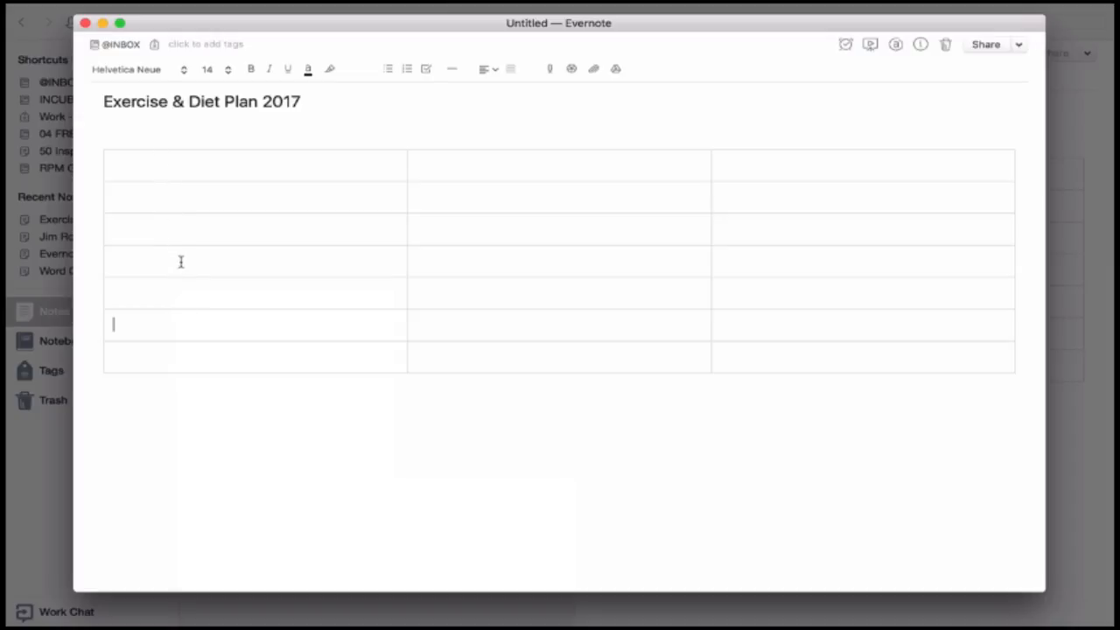
{"action": "left_click", "coordinate": [134, 176]}
{"action": "right_click", "coordinate": [134, 176]}
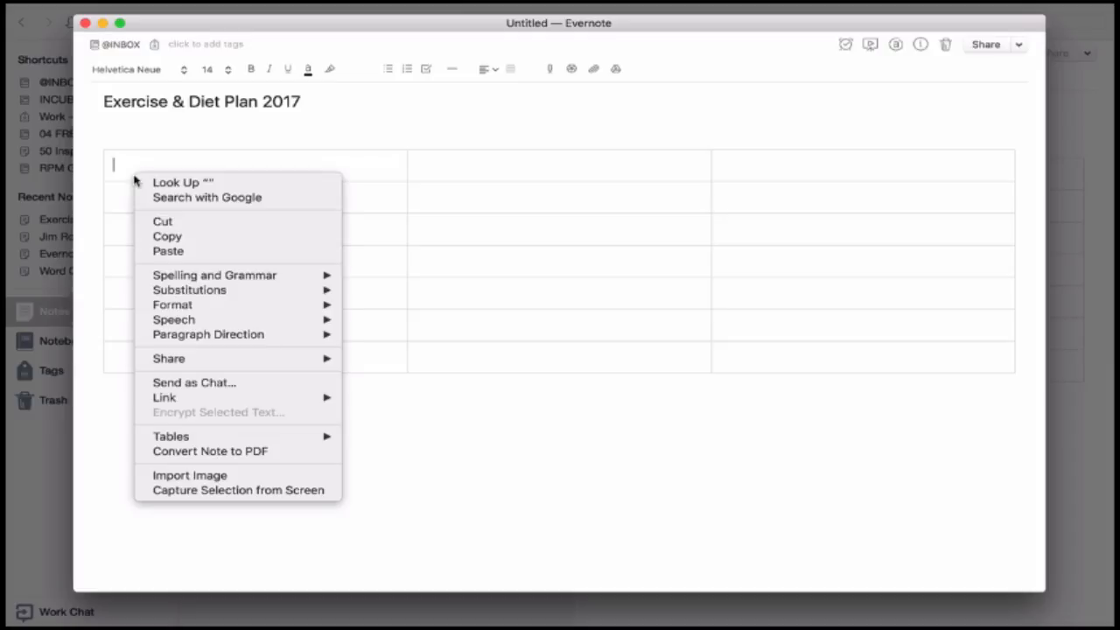
{"action": "mouse_move", "coordinate": [211, 439]}
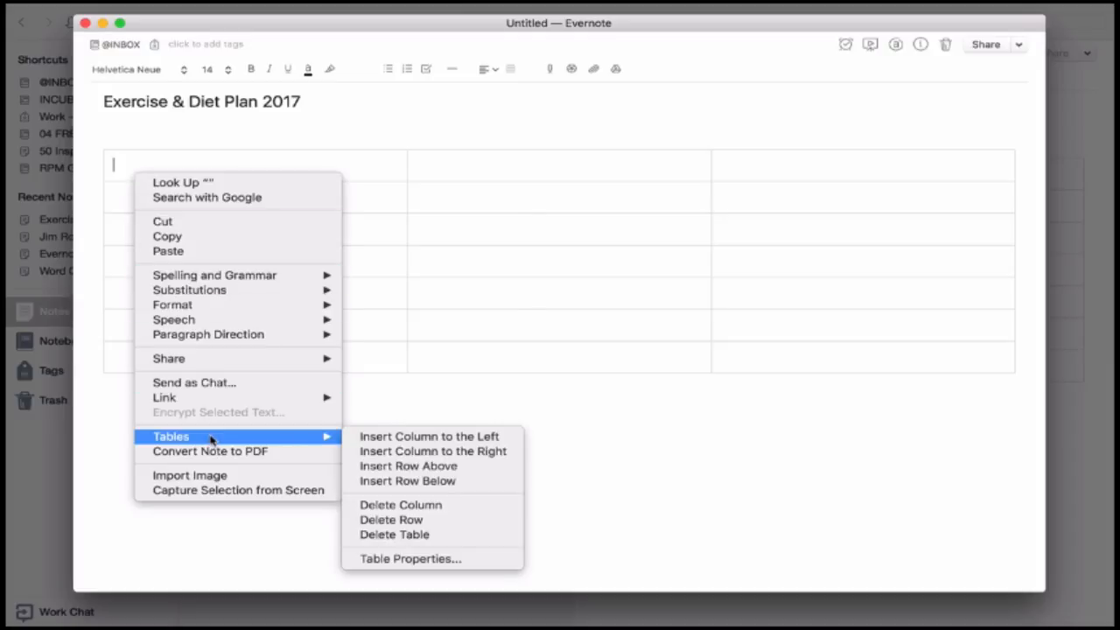
{"action": "left_click", "coordinate": [381, 466]}
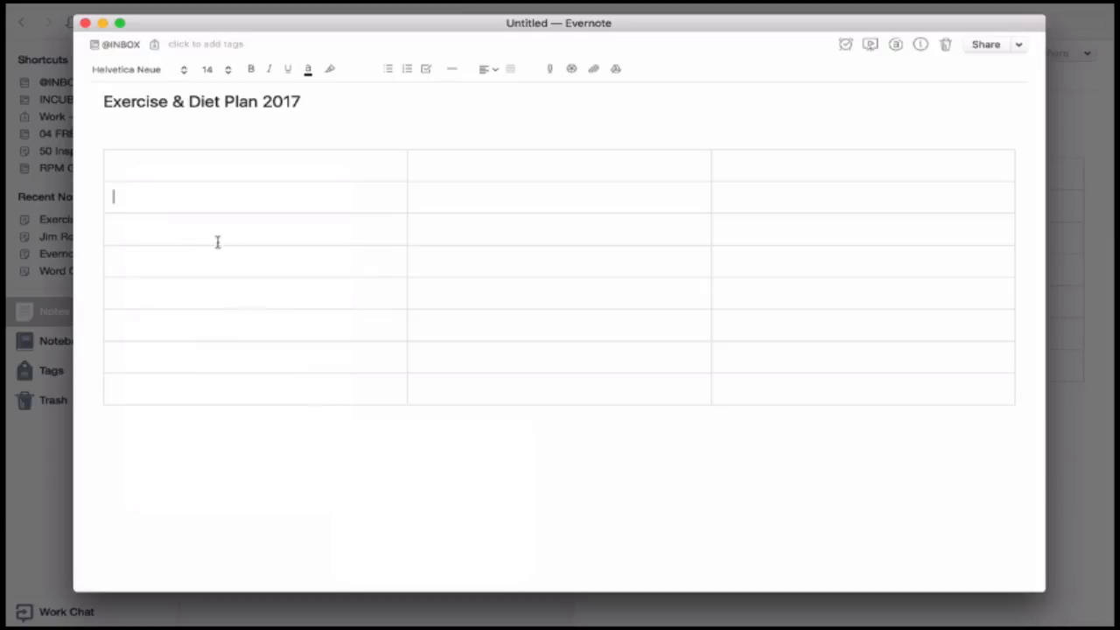
Enter the column headings DAY, EXERCISE and DIET in the table's first row
{"action": "left_click", "coordinate": [161, 162]}
{"action": "type", "text": "DAY "}
{"action": "type", "text": "EXERCISE "}
{"action": "type", "text": "DIET"}
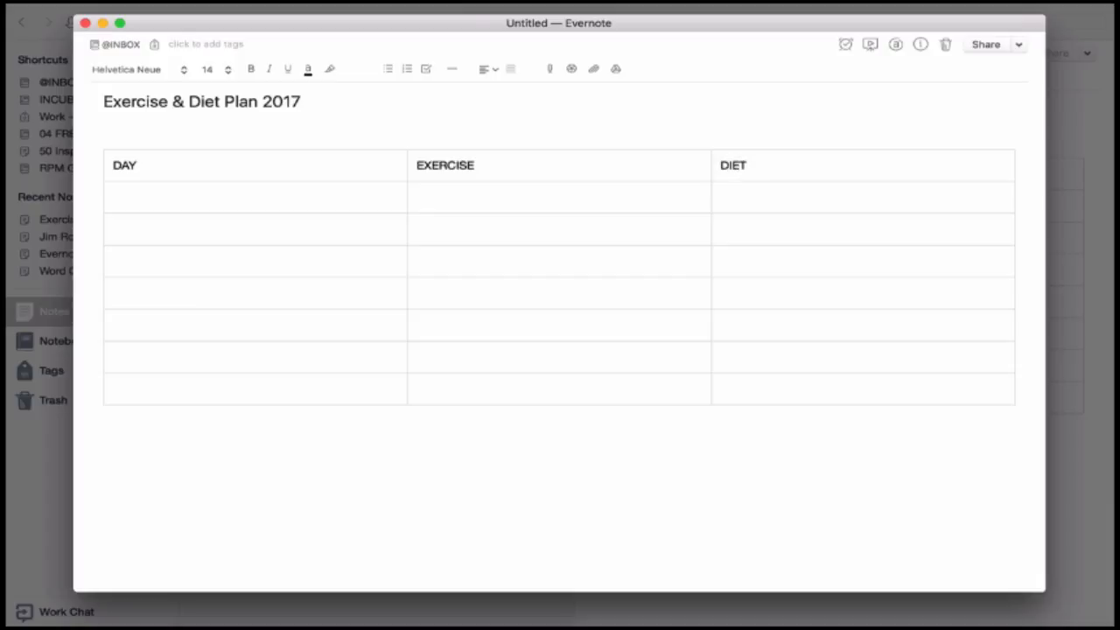
Center the three column headings in the table's first row
{"action": "left_click", "coordinate": [114, 165]}
{"action": "left_click_drag", "start_coordinate": [115, 165], "coordinate": [798, 165]}
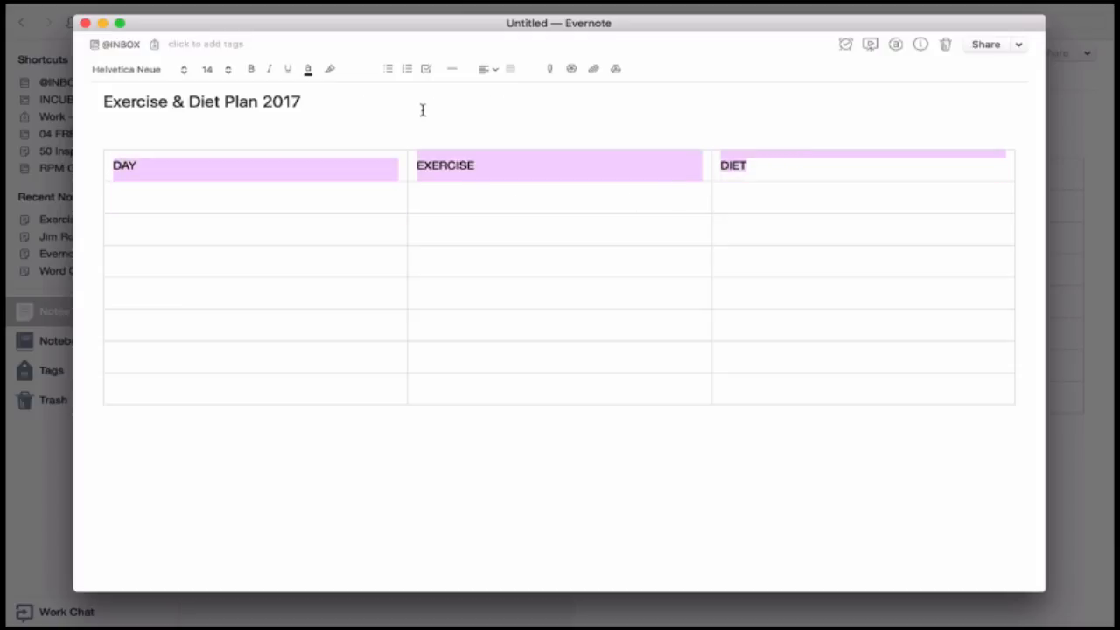
{"action": "left_click", "coordinate": [490, 69]}
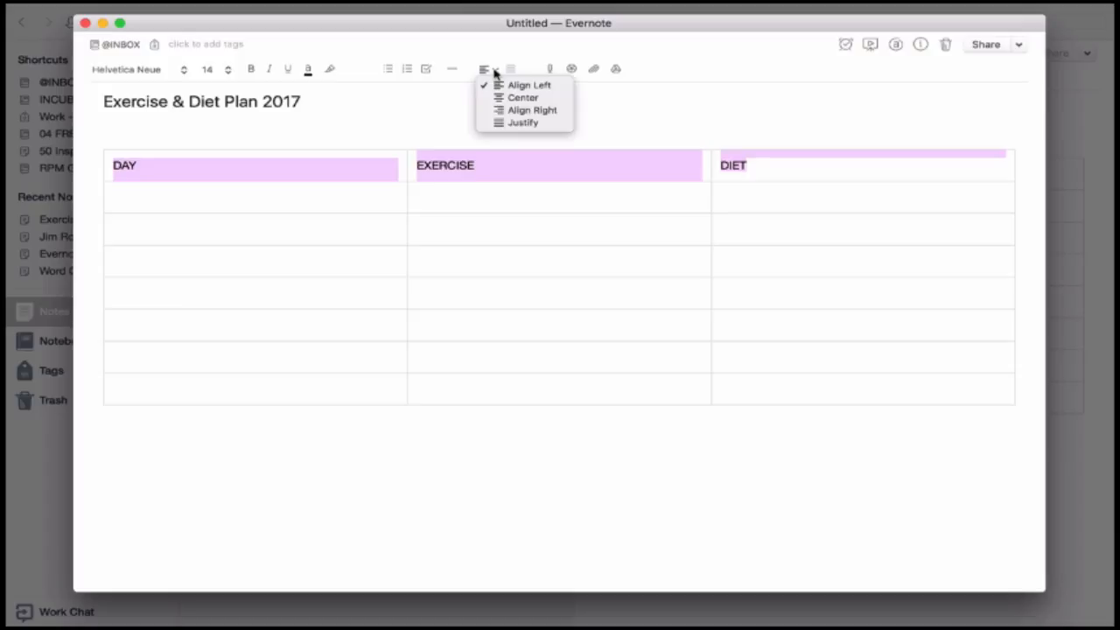
{"action": "left_click", "coordinate": [510, 98]}
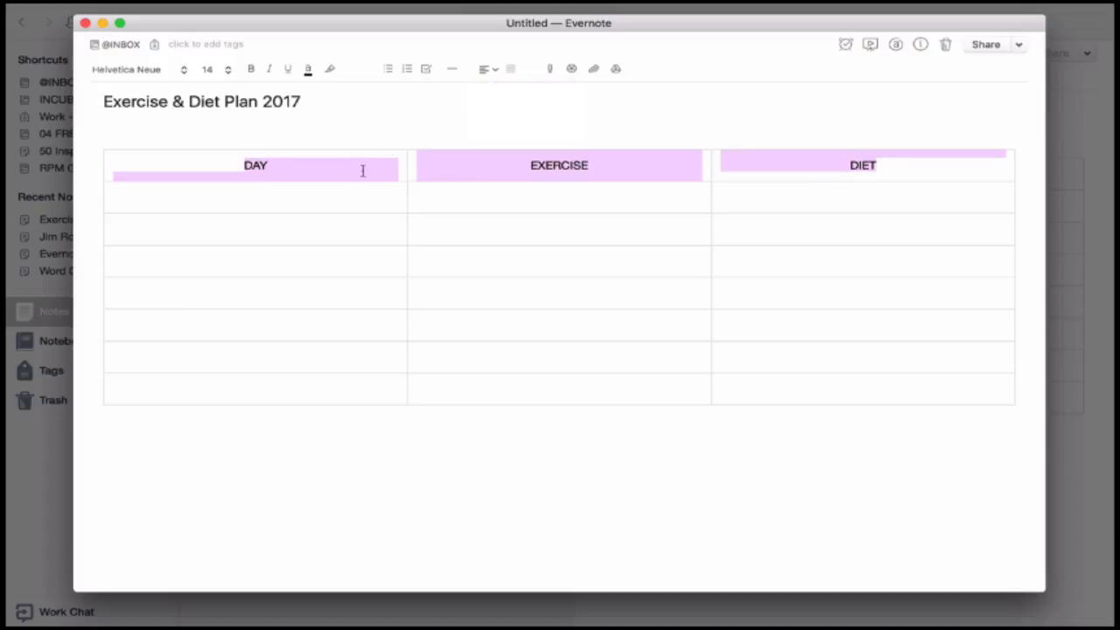
Make the DAY, EXERCISE and DIET headings bold
{"action": "left_click", "coordinate": [286, 200]}
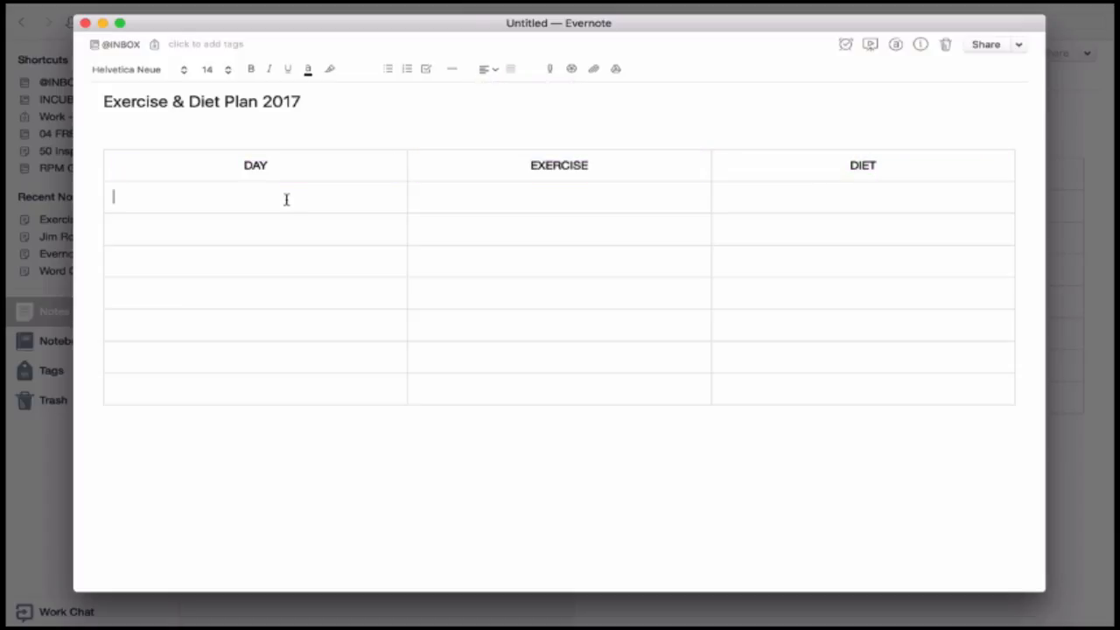
{"action": "double_click", "coordinate": [258, 166]}
{"action": "left_click_drag", "start_coordinate": [245, 166], "coordinate": [810, 163]}
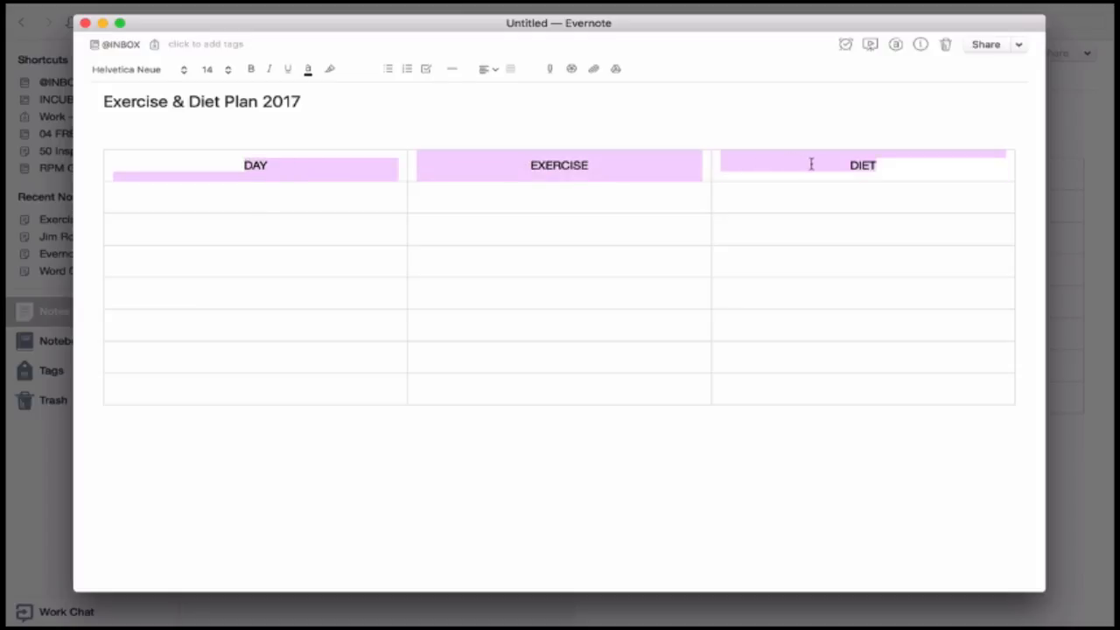
{"action": "left_click", "coordinate": [250, 69]}
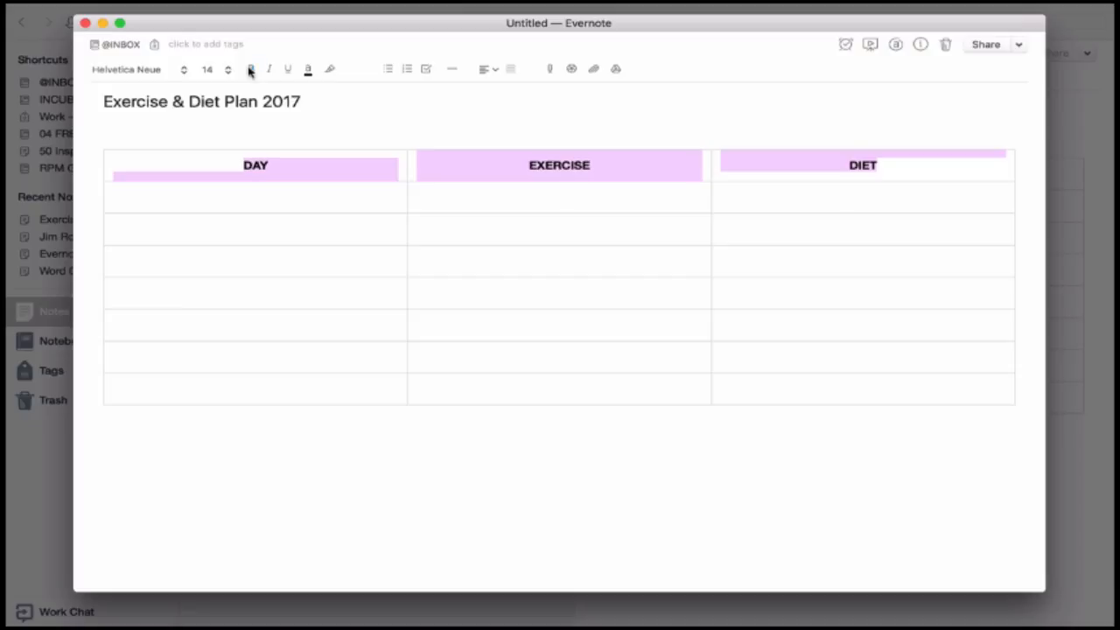
{"action": "left_click", "coordinate": [307, 70]}
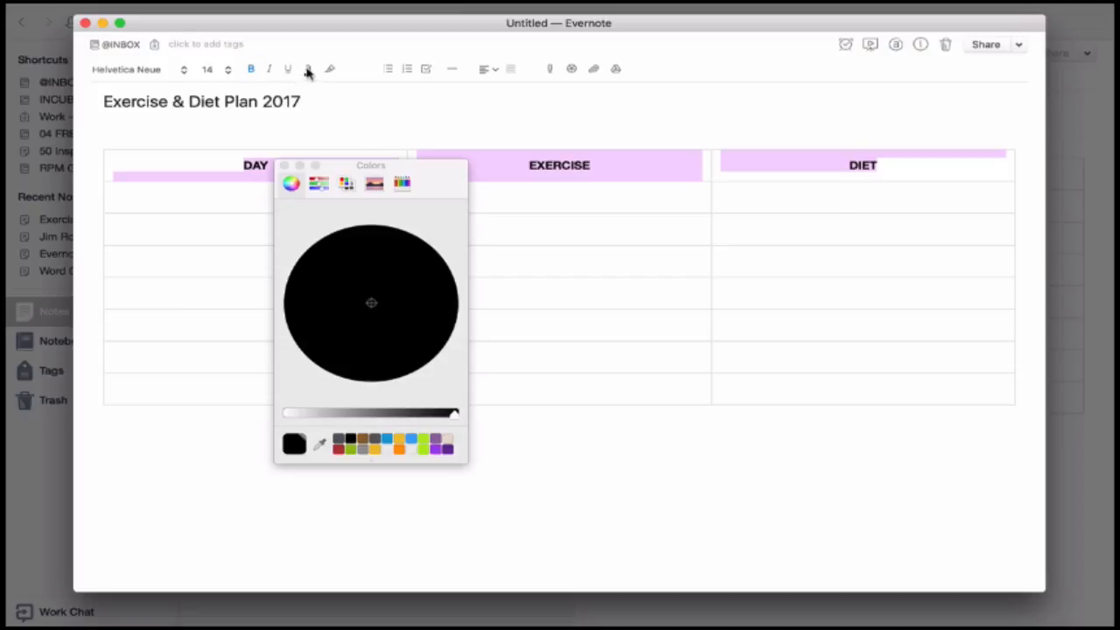
{"action": "left_click", "coordinate": [337, 106]}
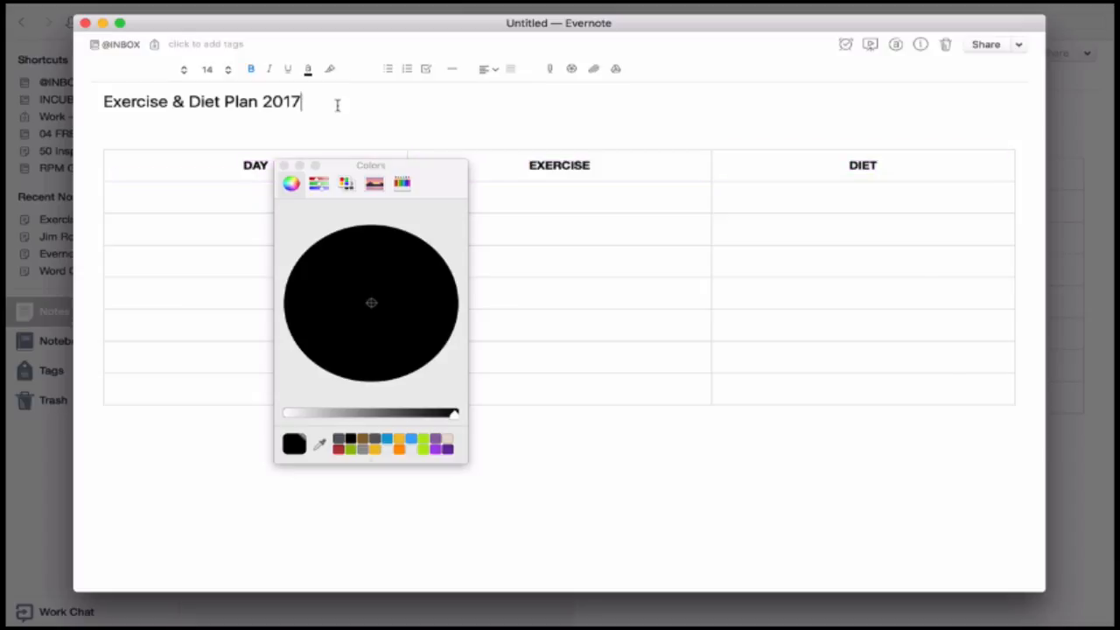
{"action": "left_click", "coordinate": [212, 192]}
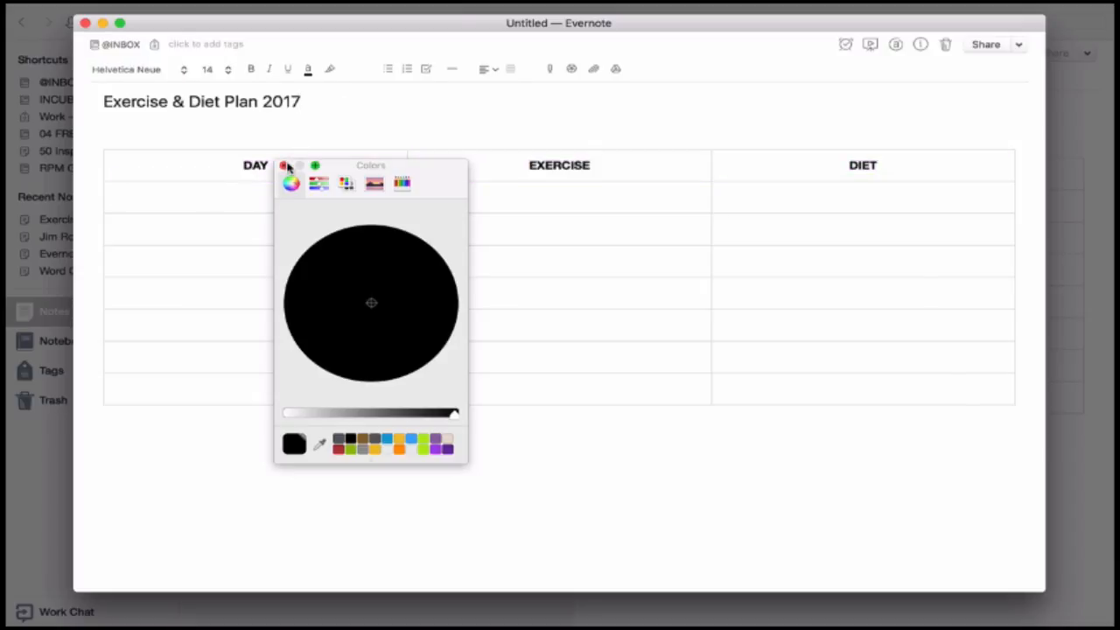
{"action": "left_click", "coordinate": [285, 166]}
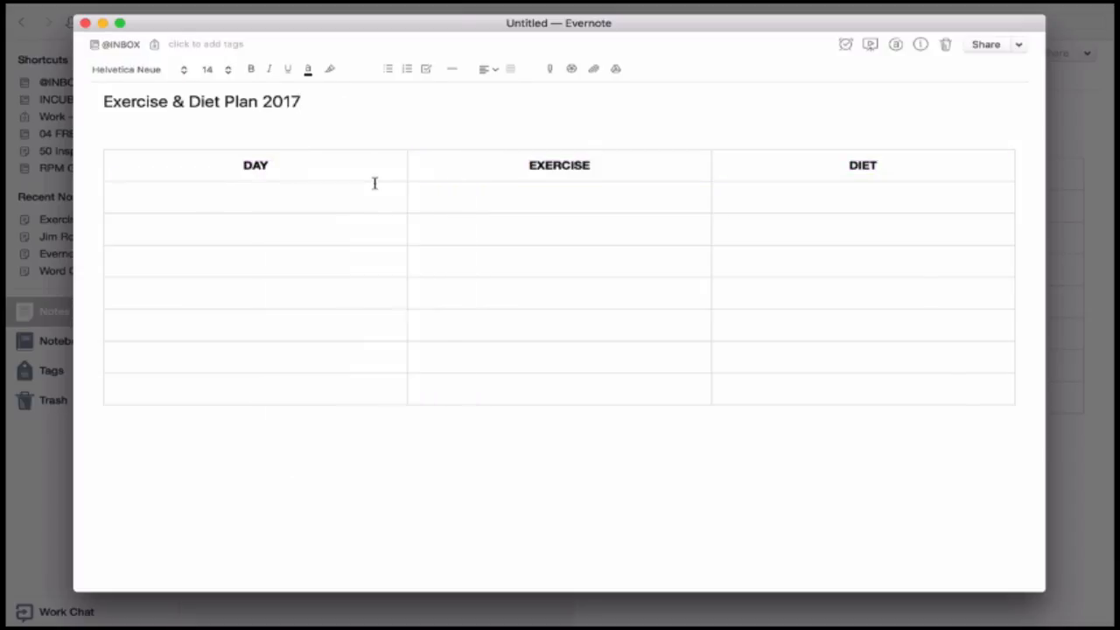
Enter Monday and Tuesday in the first two cells below the DAY heading
{"action": "type", "text": "Monday"}
{"action": "key", "text": "Return"}
{"action": "key", "text": "BackSpace"}
{"action": "left_click", "coordinate": [193, 233]}
{"action": "type", "text": "Tuesday"}
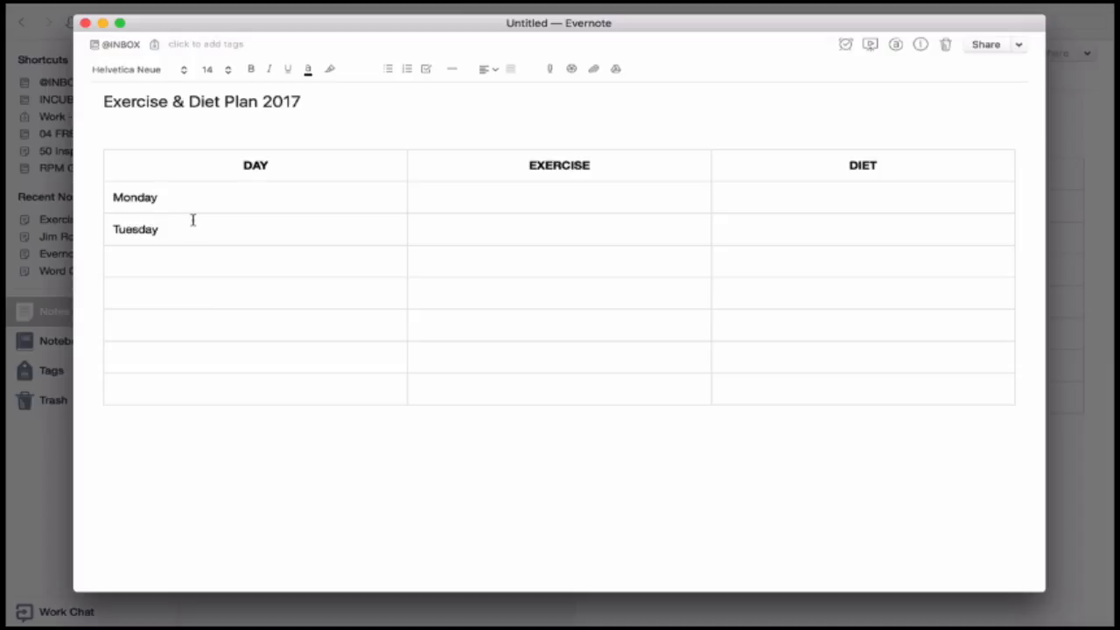
Shorten the first two day names in the DAY column to Mon and Tue
{"action": "left_click", "coordinate": [171, 197]}
{"action": "key", "text": "BackSpace"}
{"action": "key", "text": "BackSpace"}
{"action": "key", "text": "BackSpace"}
{"action": "key", "text": "BackSpace"}
{"action": "type", "text": "N"}
{"action": "key", "text": "BackSpace"}
{"action": "type", "text": "n"}
{"action": "left_click", "coordinate": [159, 230]}
{"action": "key", "text": "BackSpace"}
{"action": "key", "text": "BackSpace"}
{"action": "key", "text": "BackSpace"}
{"action": "key", "text": "BackSpace"}
Enter Wed and Thu in the next two cells of the DAY column
{"action": "left_click", "coordinate": [156, 268]}
{"action": "type", "text": "Wed"}
{"action": "key", "text": "Return"}
{"action": "key", "text": "BackSpace"}
{"action": "left_click", "coordinate": [131, 284]}
{"action": "type", "text": "Rg"}
{"action": "key", "text": "BackSpace"}
{"action": "type", "text": "h"}
{"action": "key", "text": "BackSpace"}
{"action": "key", "text": "BackSpace"}
{"action": "type", "text": "Rthu"}
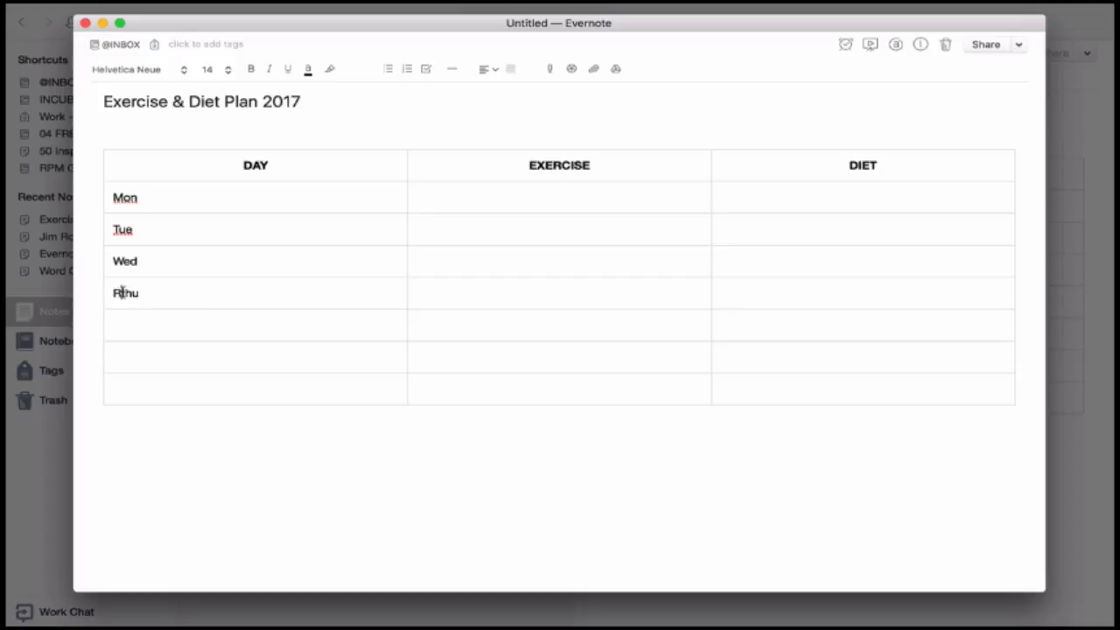
{"action": "left_click_drag", "start_coordinate": [111, 293], "coordinate": [118, 293]}
{"action": "type", "text": "T"}
{"action": "key", "text": "Delete"}
Fill the last three cells of the DAY column with Fri, Sat and Sun
{"action": "type", "text": "Fri"}
{"action": "left_click", "coordinate": [134, 362]}
{"action": "type", "text": "Sat"}
{"action": "left_click", "coordinate": [134, 390]}
{"action": "type", "text": "Sun"}
{"action": "left_click", "coordinate": [148, 412]}
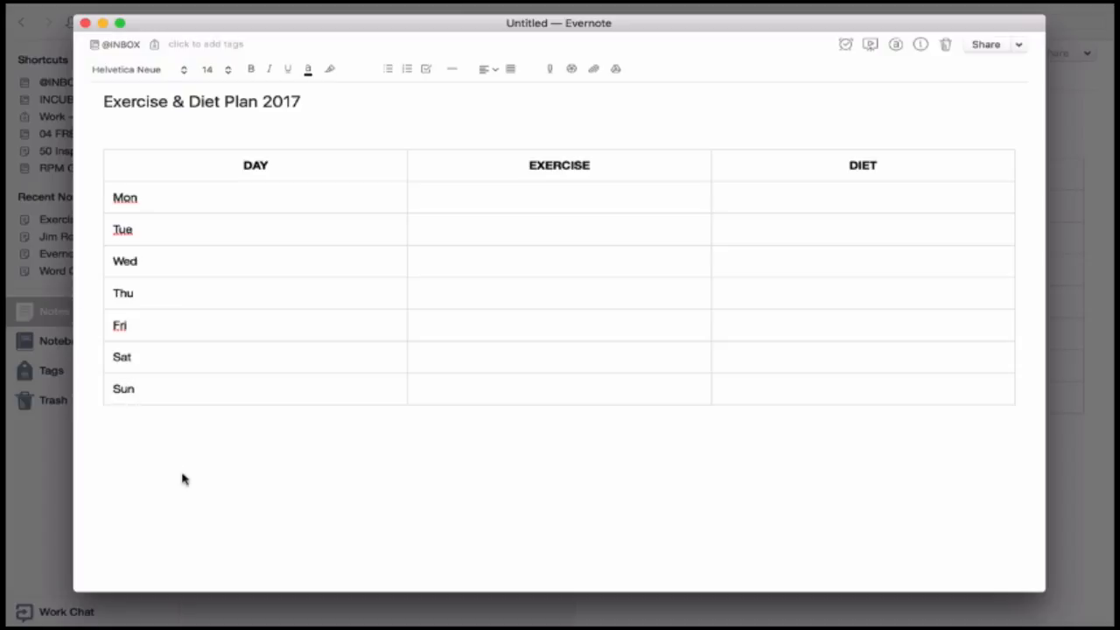
Narrow the DAY column to about half its width, giving the freed space to the EXERCISE column
{"action": "left_click_drag", "start_coordinate": [407, 170], "coordinate": [248, 178]}
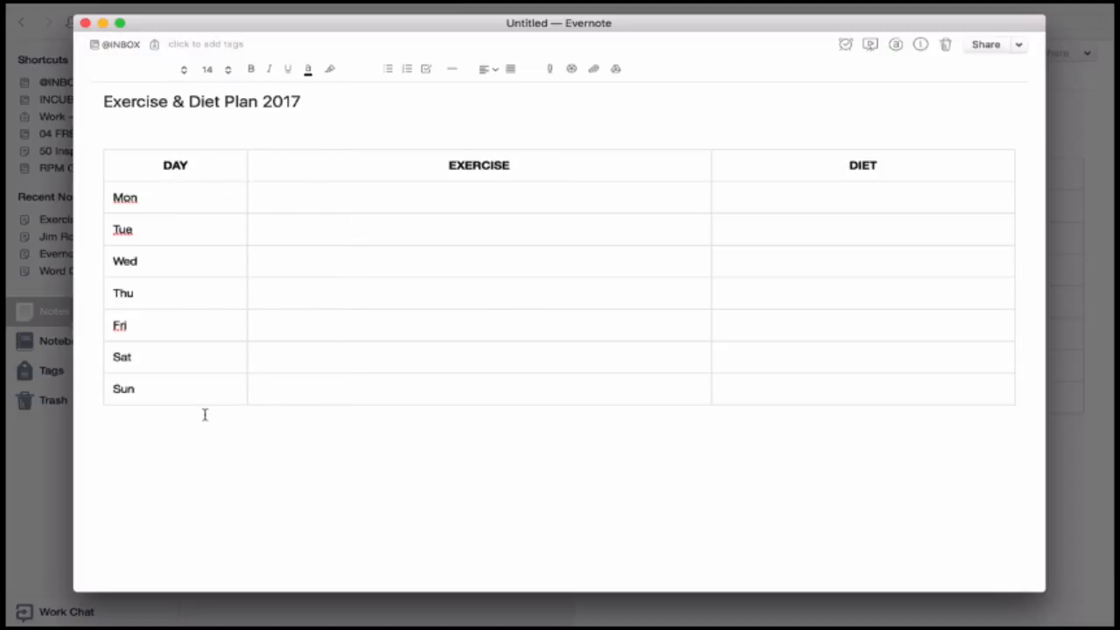
{"action": "left_click", "coordinate": [129, 196]}
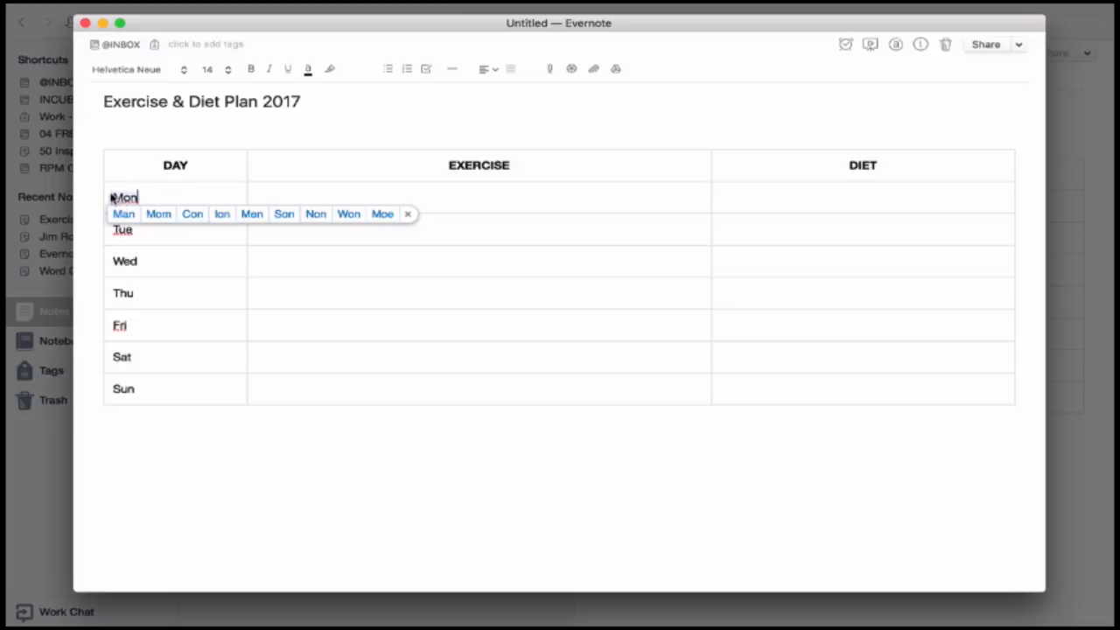
{"action": "left_click", "coordinate": [210, 491]}
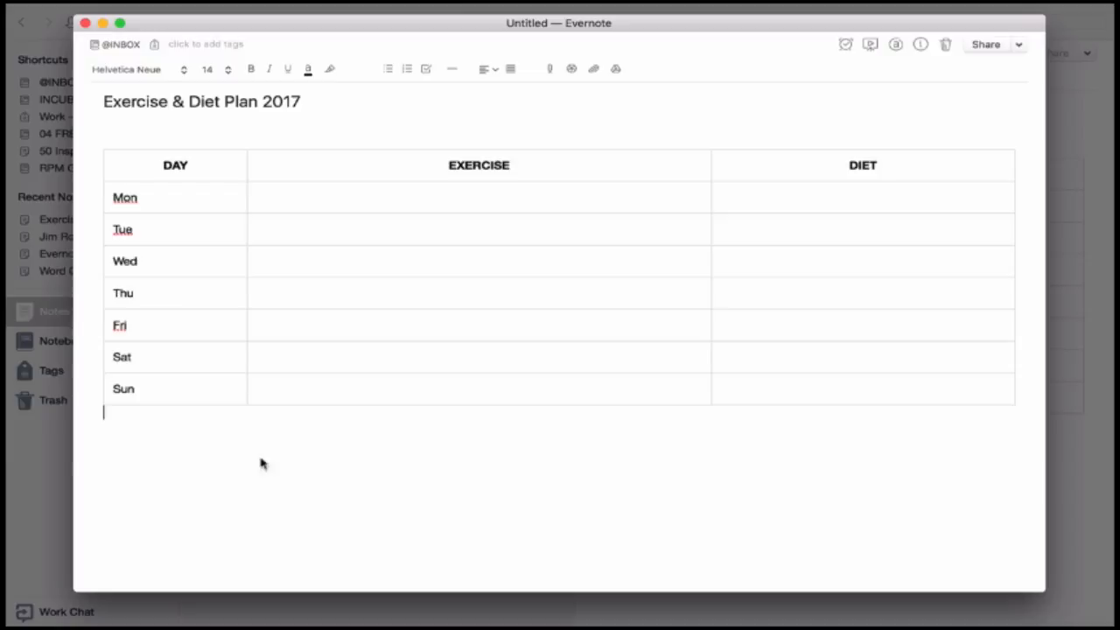
In the EXERCISE column, enter "Weights - Shoulders" for Mon, "Weights - General" for Wed and "Weights - Chest" for Fri
{"action": "left_click", "coordinate": [321, 199]}
{"action": "type", "text": "Weights - Shoulders"}
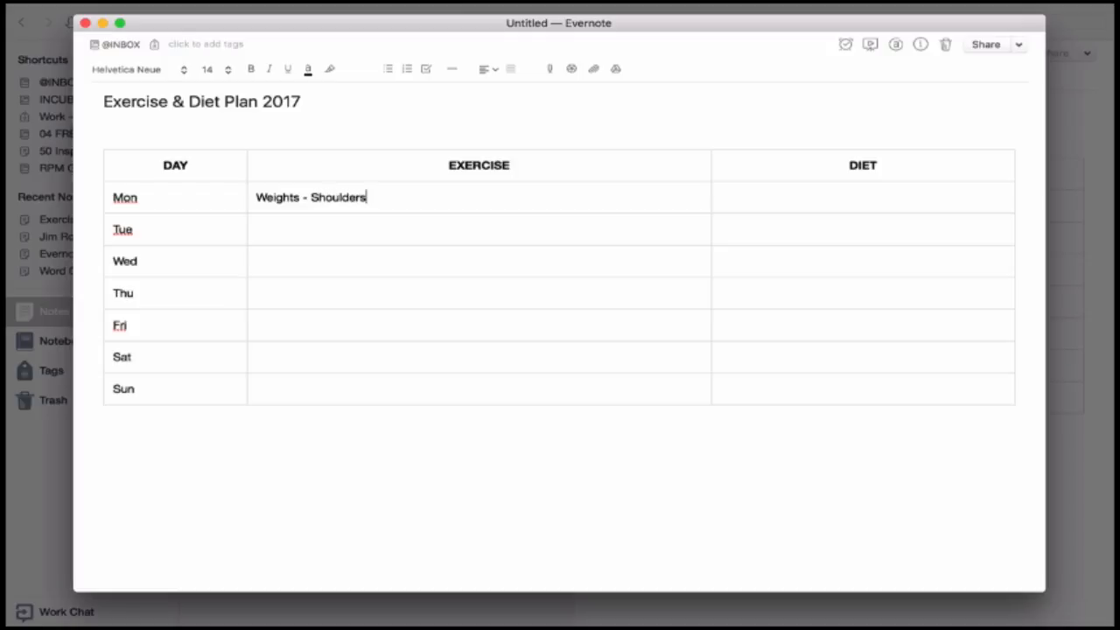
{"action": "left_click", "coordinate": [310, 266]}
{"action": "type", "text": "Weights - General "}
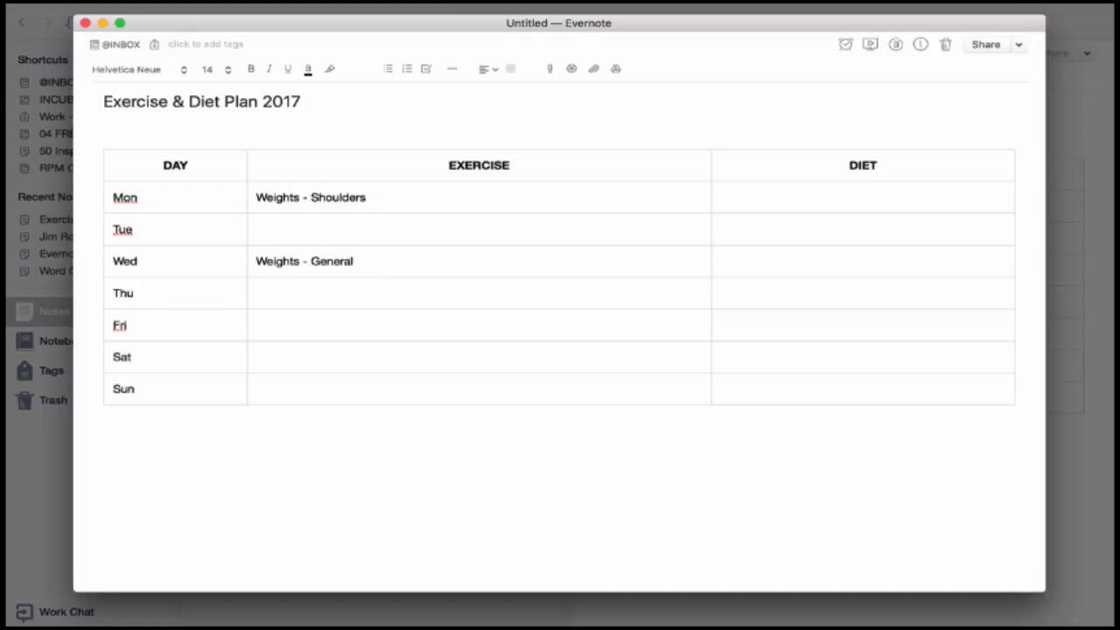
{"action": "type", "text": "Weight"}
{"action": "type", "text": "Check\\"}
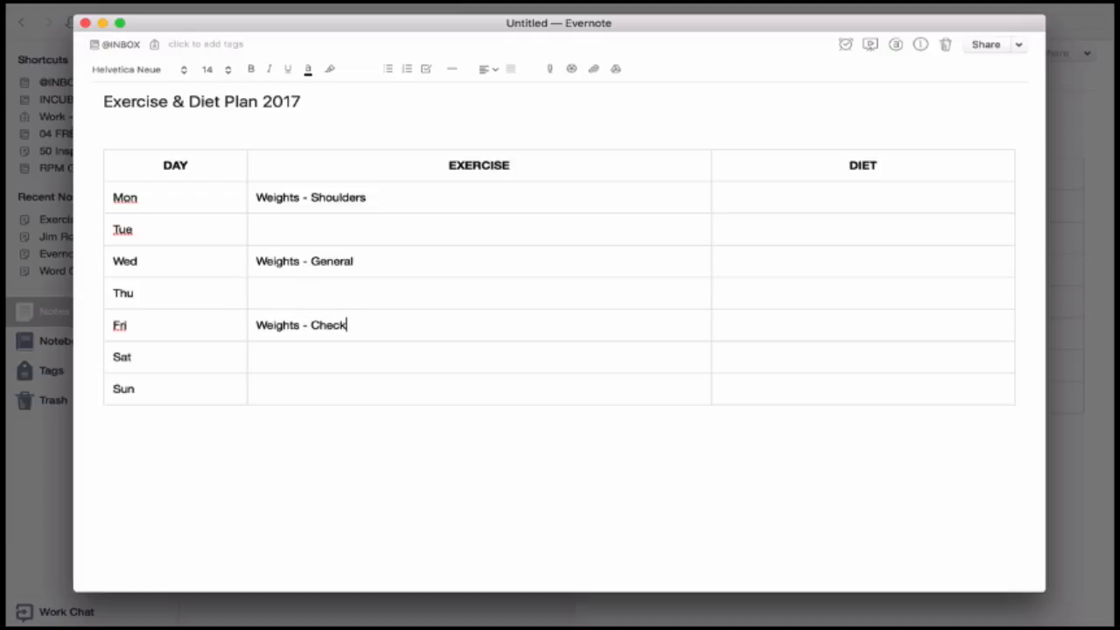
{"action": "key", "text": "BackSpace"}
{"action": "key", "text": "BackSpace"}
{"action": "key", "text": "BackSpace"}
{"action": "type", "text": "st"}
Enter Running in the EXERCISE column for Tue, Thu and Sun
{"action": "left_click", "coordinate": [312, 389]}
{"action": "left_click", "coordinate": [283, 234]}
{"action": "type", "text": "Running"}
{"action": "left_click", "coordinate": [291, 299]}
{"action": "type", "text": "Running"}
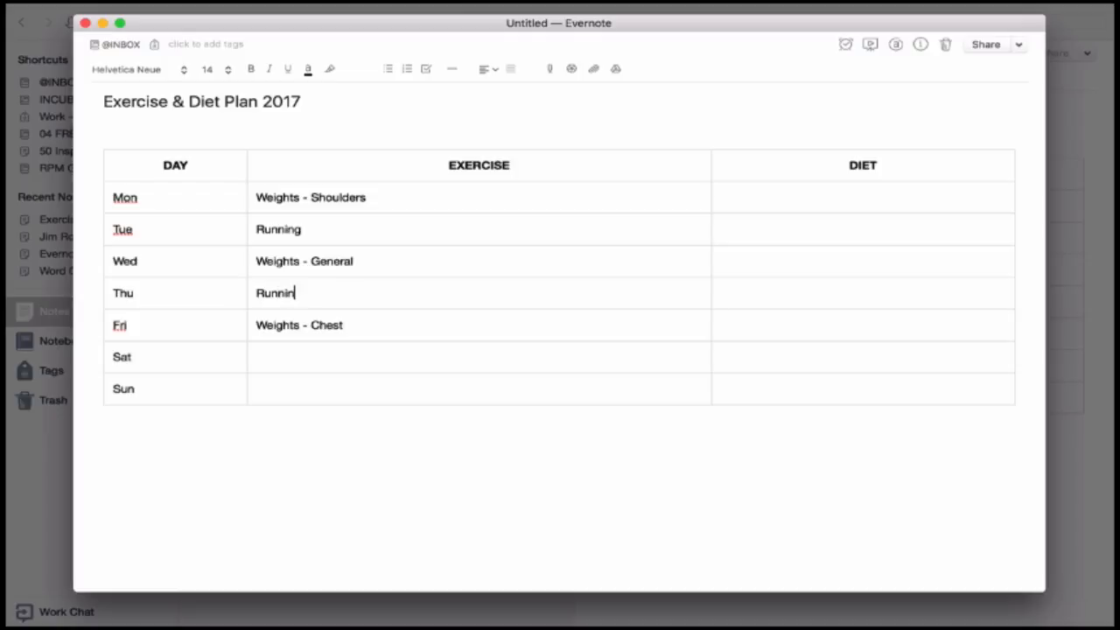
{"action": "left_click", "coordinate": [303, 393]}
{"action": "type", "text": "Running"}
{"action": "left_click", "coordinate": [309, 441]}
Enter Rest in the EXERCISE column for Sat
{"action": "left_click", "coordinate": [288, 358]}
{"action": "type", "text": "Rest"}
{"action": "left_click", "coordinate": [283, 432]}
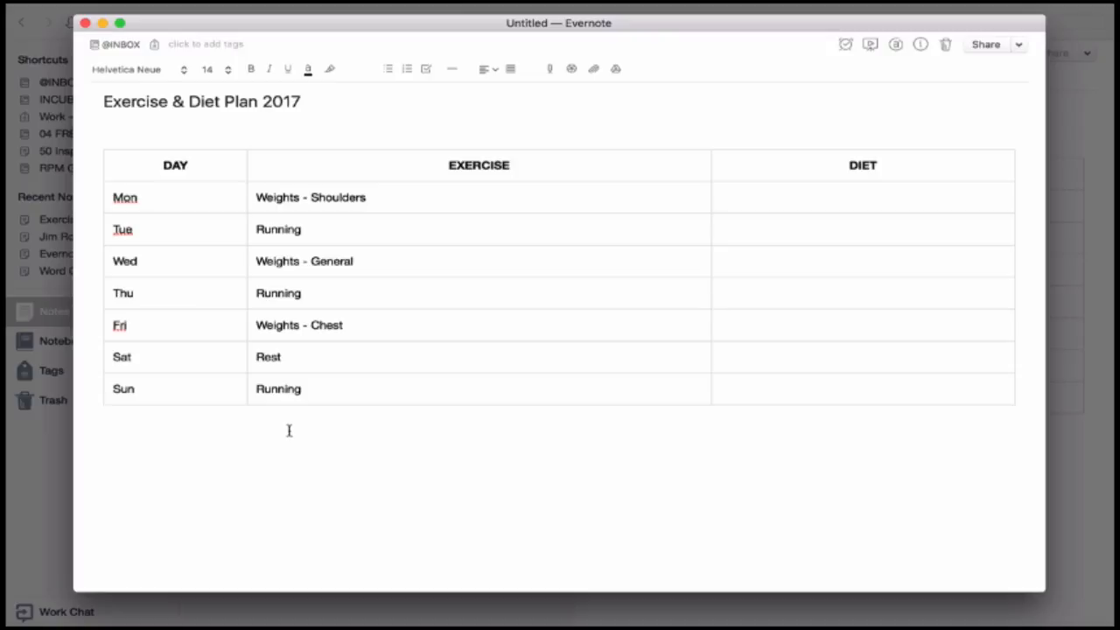
Narrow the EXERCISE column by nearly a third and enter "Breakfast - Banana + Egg + Toast" in Mon's DIET cell
{"action": "left_click_drag", "start_coordinate": [713, 166], "coordinate": [576, 172]}
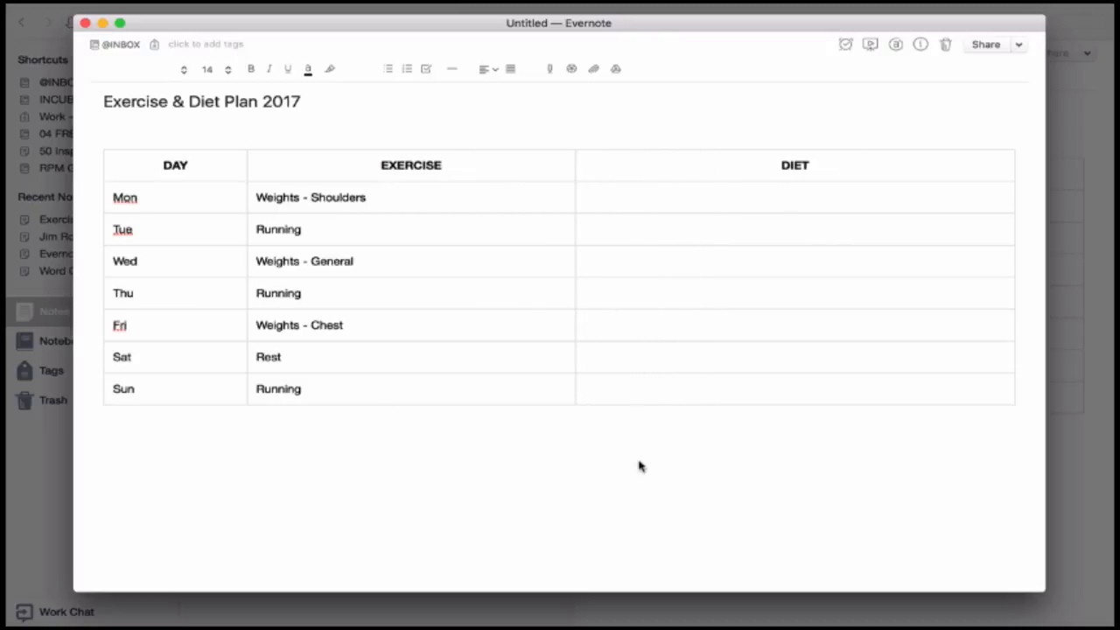
{"action": "left_click", "coordinate": [638, 199]}
{"action": "type", "text": "Breakfas"}
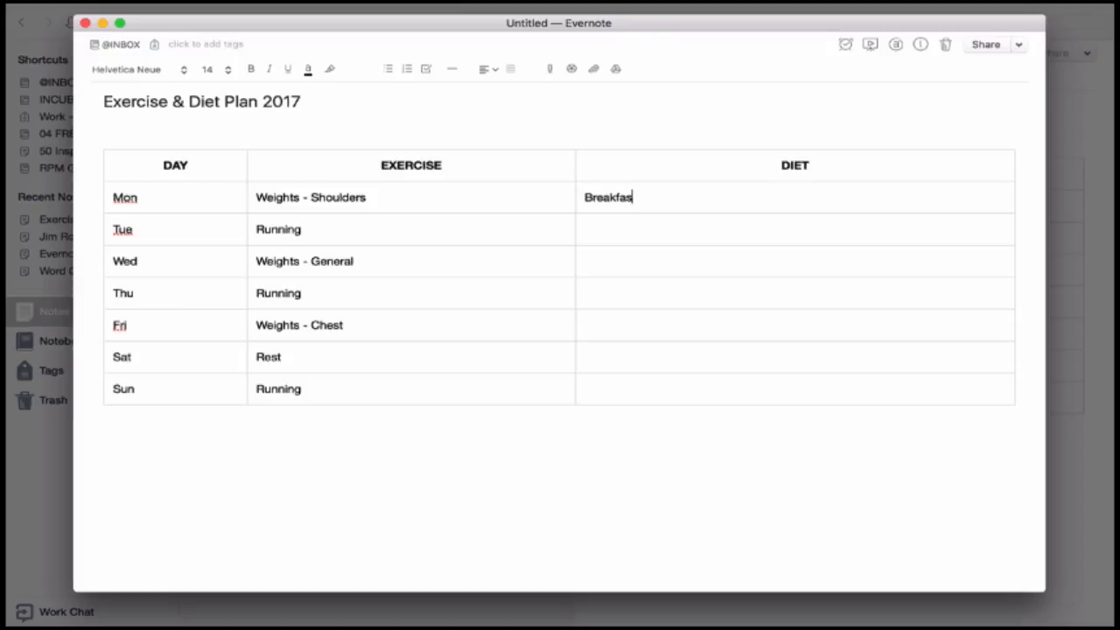
{"action": "type", "text": "t - Bana"}
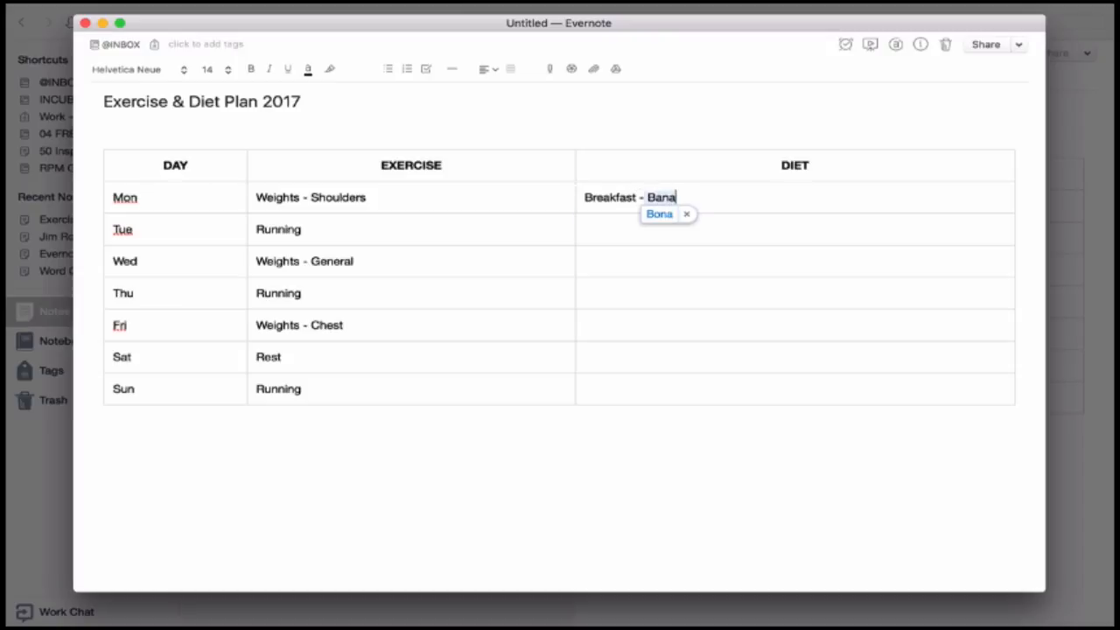
{"action": "type", "text": "na"}
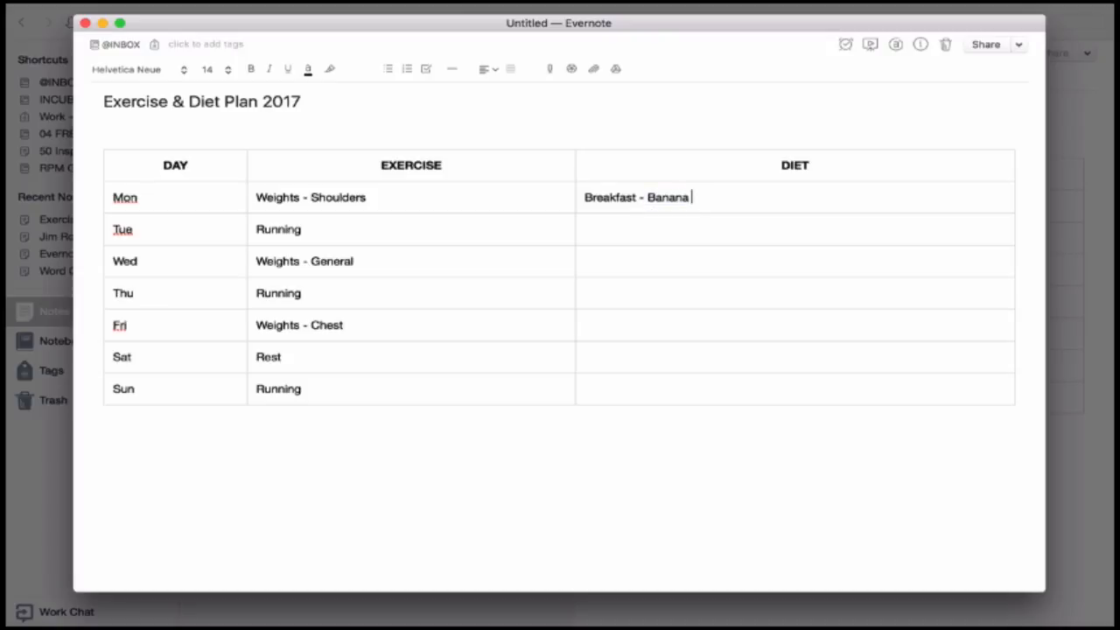
{"action": "type", "text": " + Egg + Toast"}
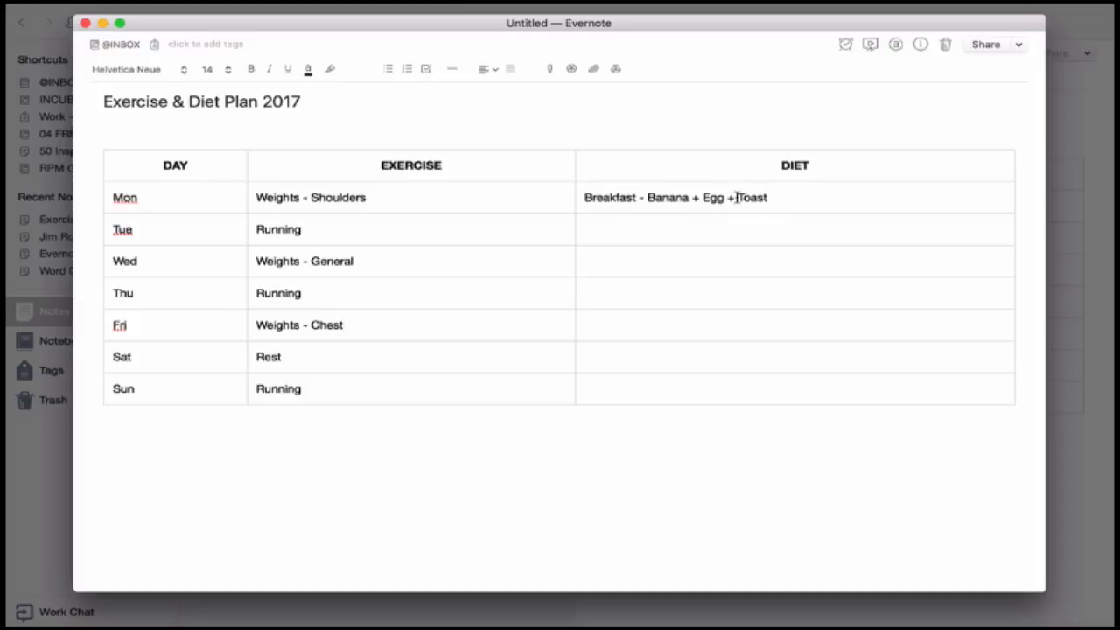
Add a second line "Lunch - ½ Chicken breast + Apple" to Mon's DIET cell
{"action": "key", "text": "Return"}
{"action": "type", "text": "Lunc"}
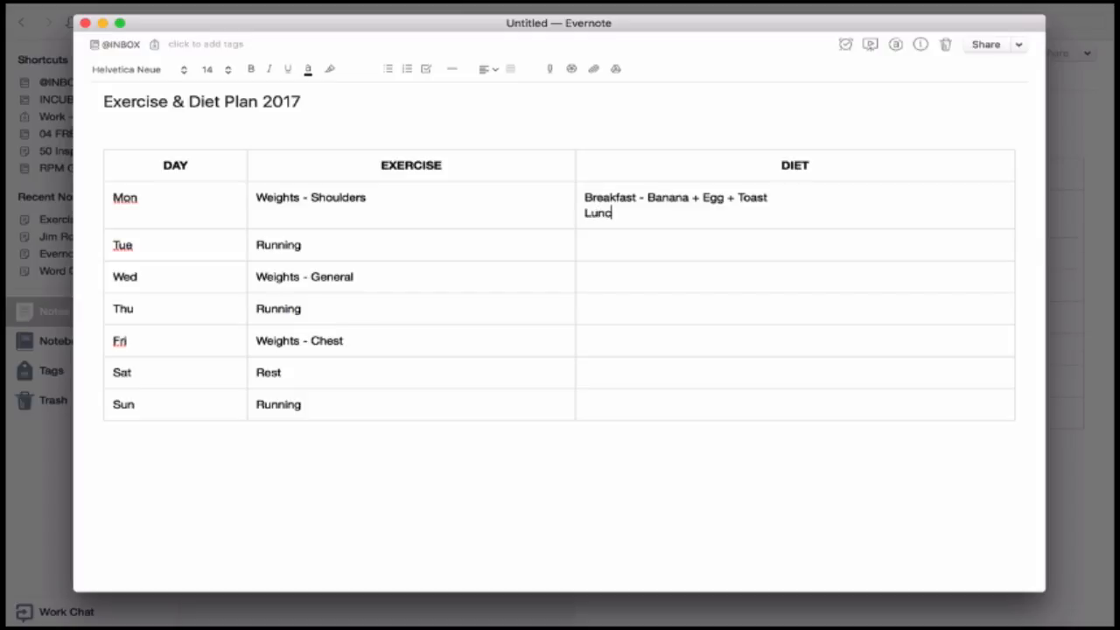
{"action": "type", "text": "h - "}
{"action": "type", "text": "1/2 "}
{"action": "type", "text": "Chicken bre"}
{"action": "type", "text": "ast "}
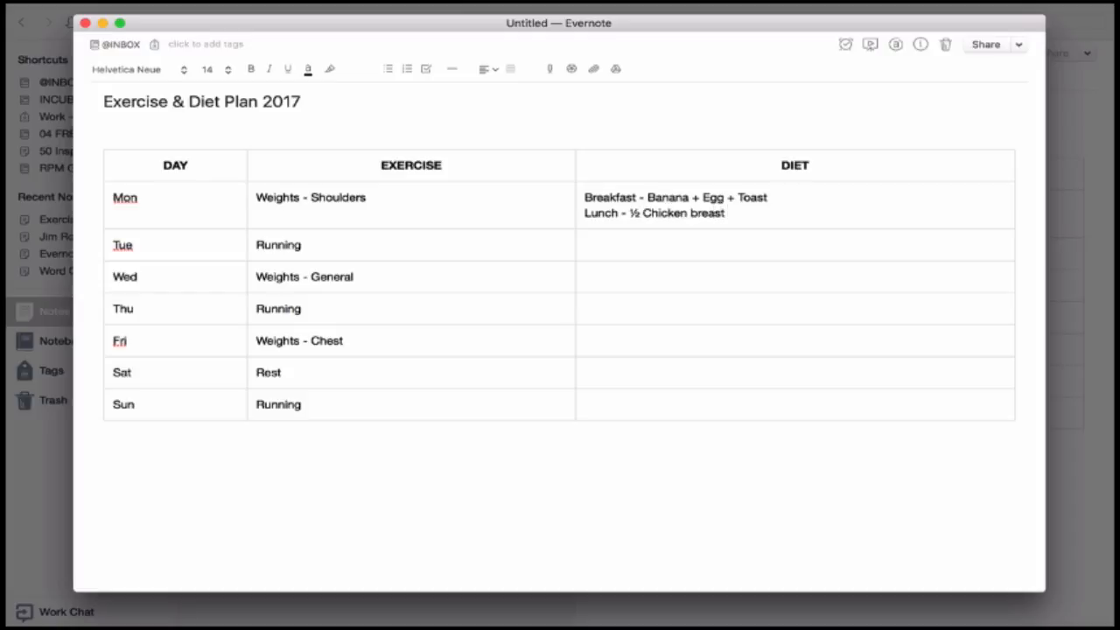
{"action": "type", "text": "+ Applew"}
{"action": "key", "text": "BackSpace"}
Add a third line "Dinner - 1 Chicken breast + Carrots + Broccoli" to Mon's DIET cell
{"action": "key", "text": "Return"}
{"action": "type", "text": "Dinner"}
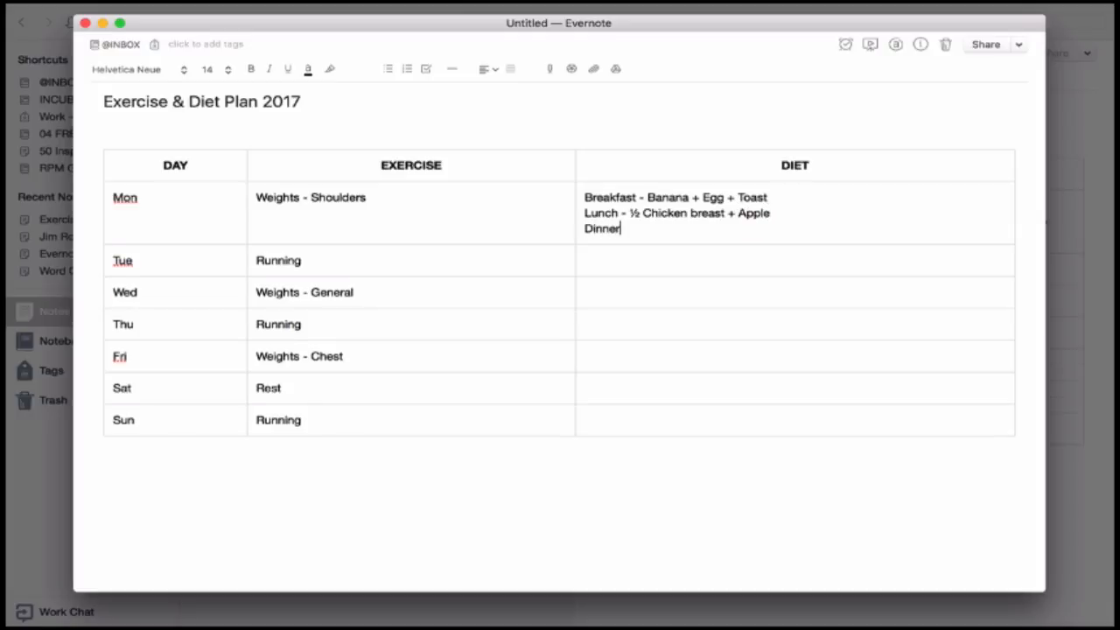
{"action": "type", "text": " - 1 Chicken breast + Carrot"}
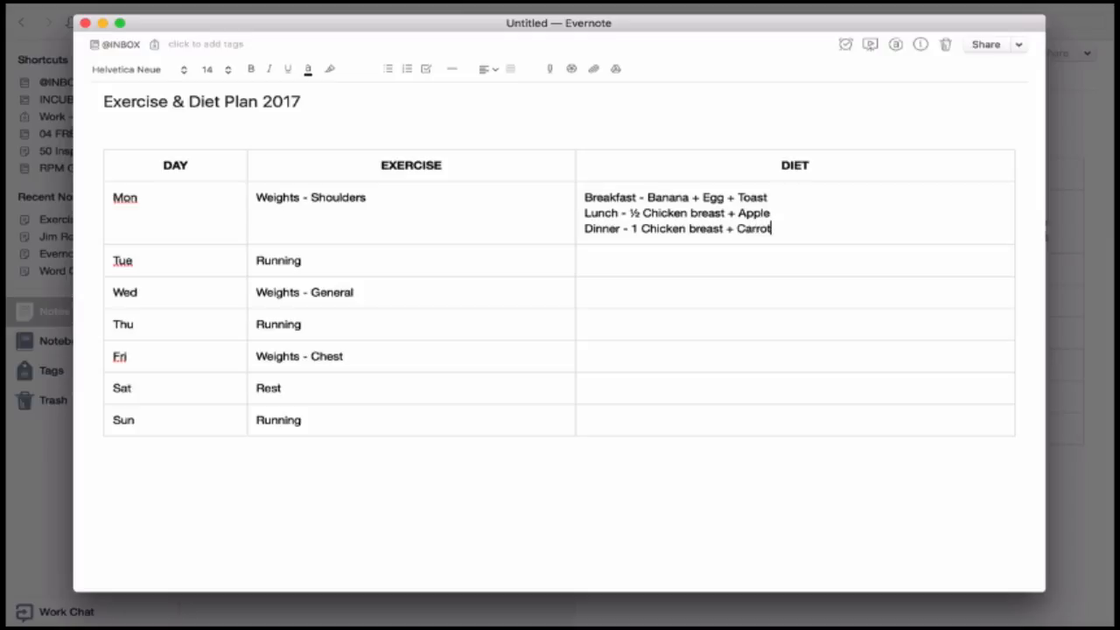
{"action": "type", "text": "s + Broccoli"}
{"action": "left_click", "coordinate": [802, 479]}
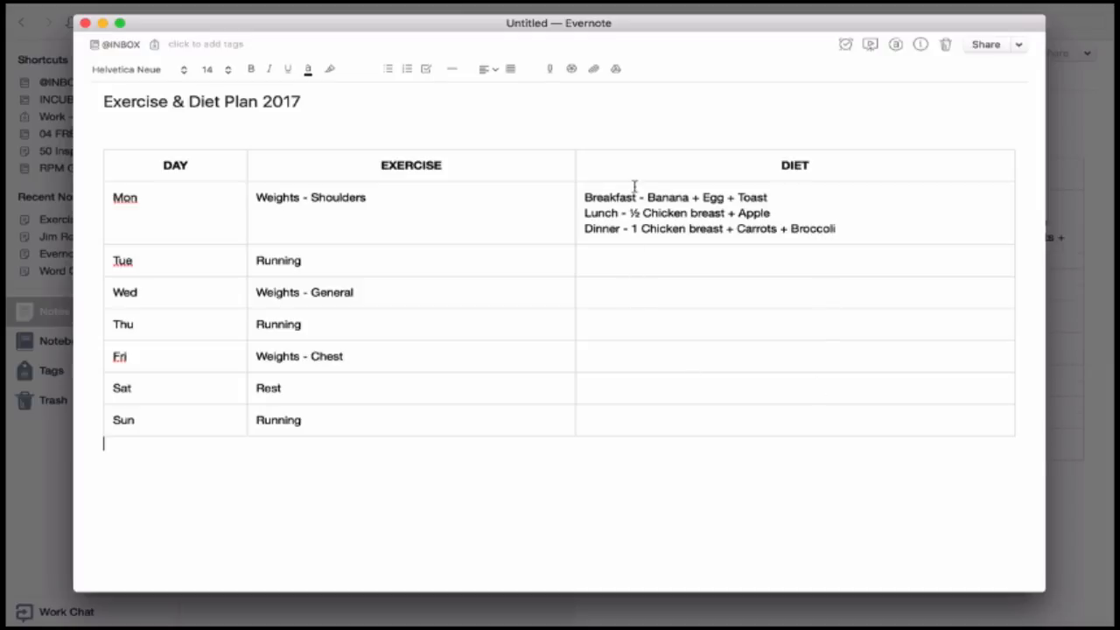
Make the words Breakfast, Lunch and Dinner bold in Mon's DIET cell
{"action": "left_click_drag", "start_coordinate": [638, 195], "coordinate": [584, 194]}
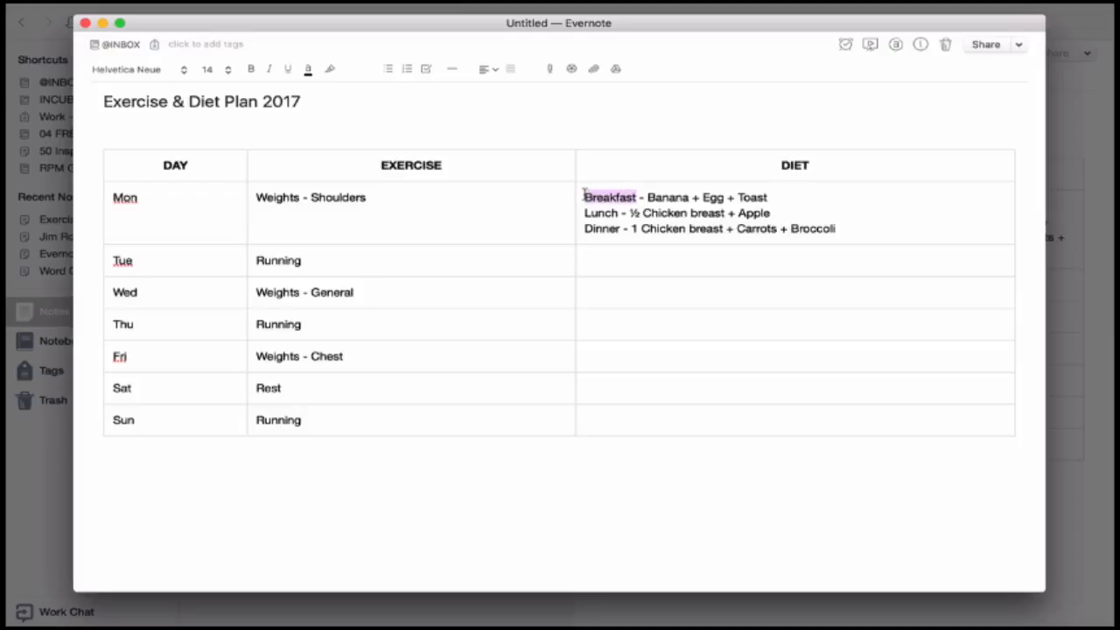
{"action": "key", "text": "super+b"}
{"action": "left_click", "coordinate": [601, 213]}
{"action": "mouse_move", "coordinate": [601, 213]}
{"action": "left_mouse_down"}
{"action": "mouse_move", "coordinate": [578, 213]}
{"action": "mouse_move", "coordinate": [586, 229]}
{"action": "left_mouse_up"}
{"action": "key", "text": "super+b"}
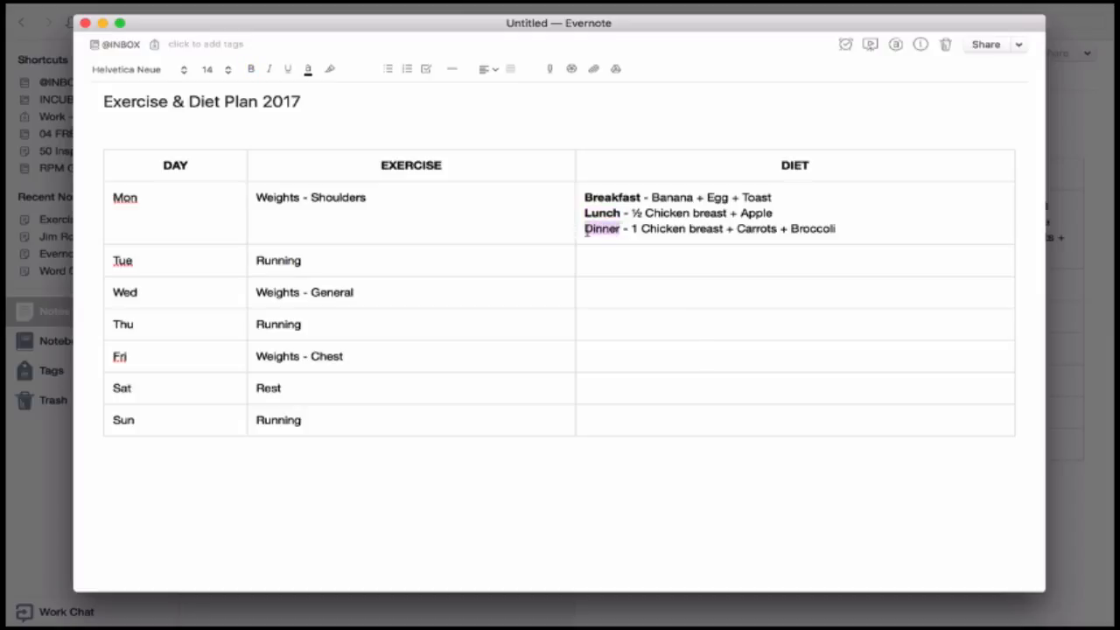
{"action": "key", "text": "super+b"}
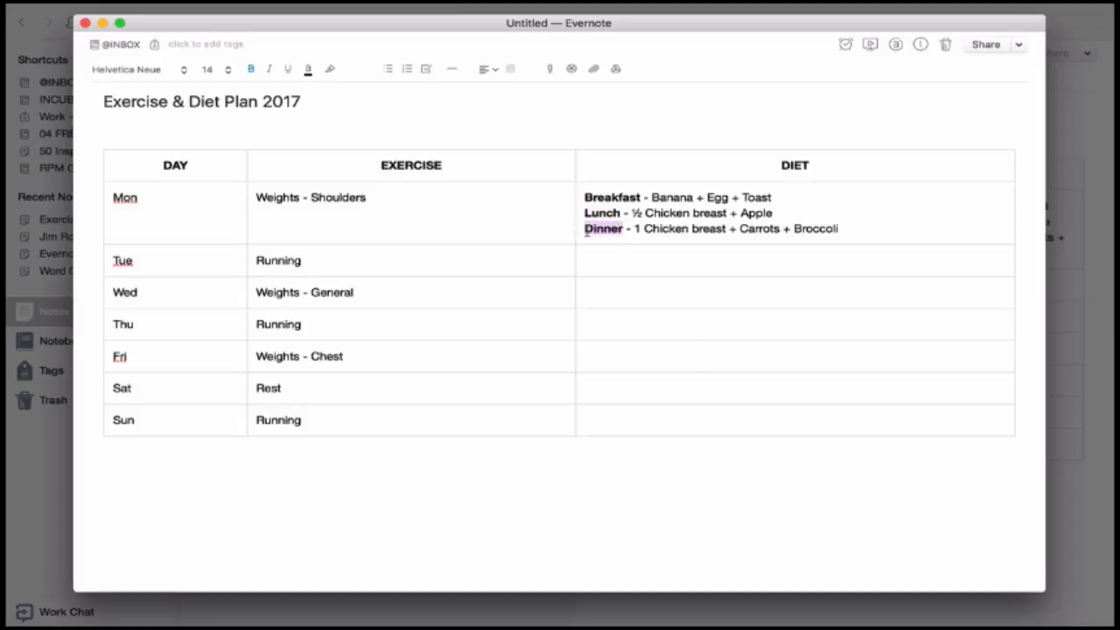
Change the chicken breast quantity in Mon's dinner to 2
{"action": "left_click", "coordinate": [640, 229]}
{"action": "key", "text": "BackSpace"}
{"action": "type", "text": "2"}
Copy all three meal lines from Mon's DIET cell into Tue's DIET cell
{"action": "left_click", "coordinate": [653, 263]}
{"action": "left_click_drag", "start_coordinate": [584, 197], "coordinate": [842, 228]}
{"action": "key", "text": "super+c"}
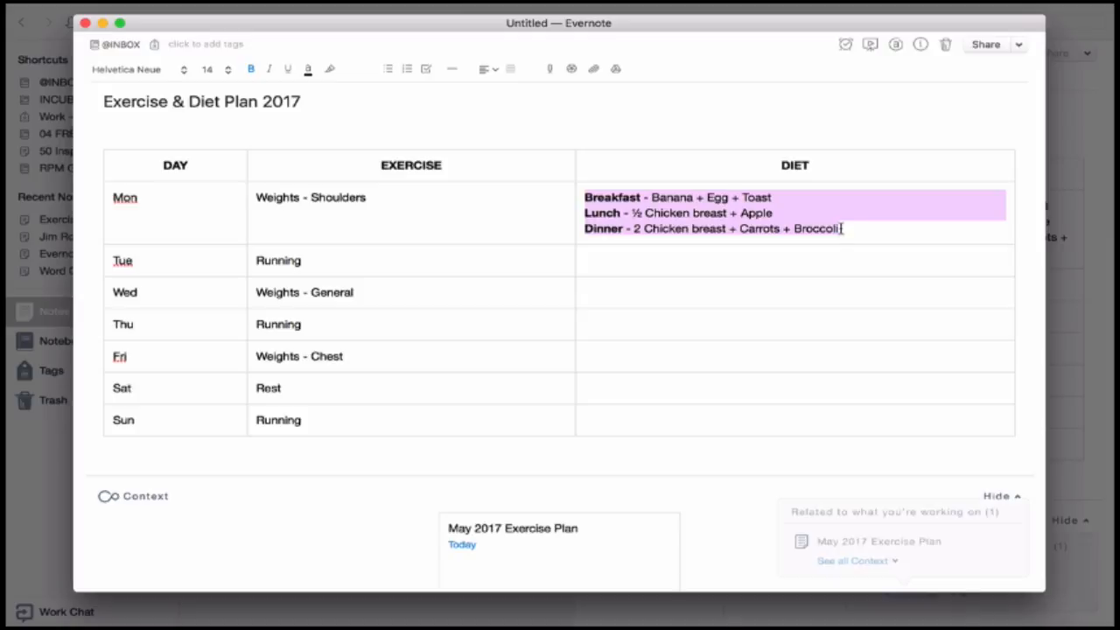
{"action": "left_click", "coordinate": [686, 264]}
{"action": "key", "text": "super+v"}
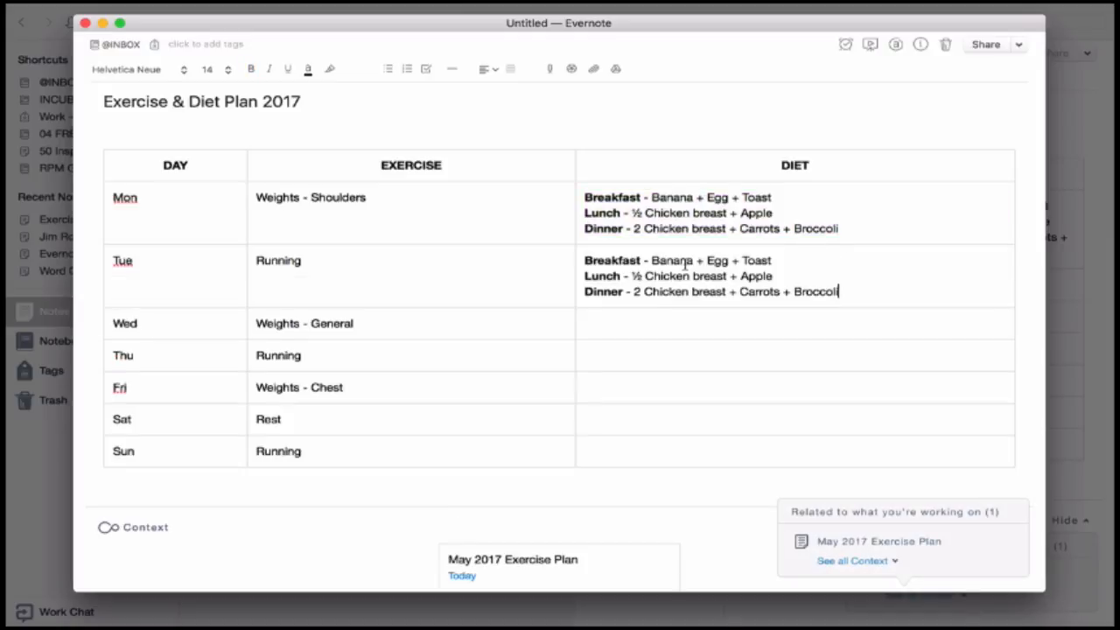
Change the chicken breast quantity in Tue's dinner to 1
{"action": "left_click", "coordinate": [643, 294]}
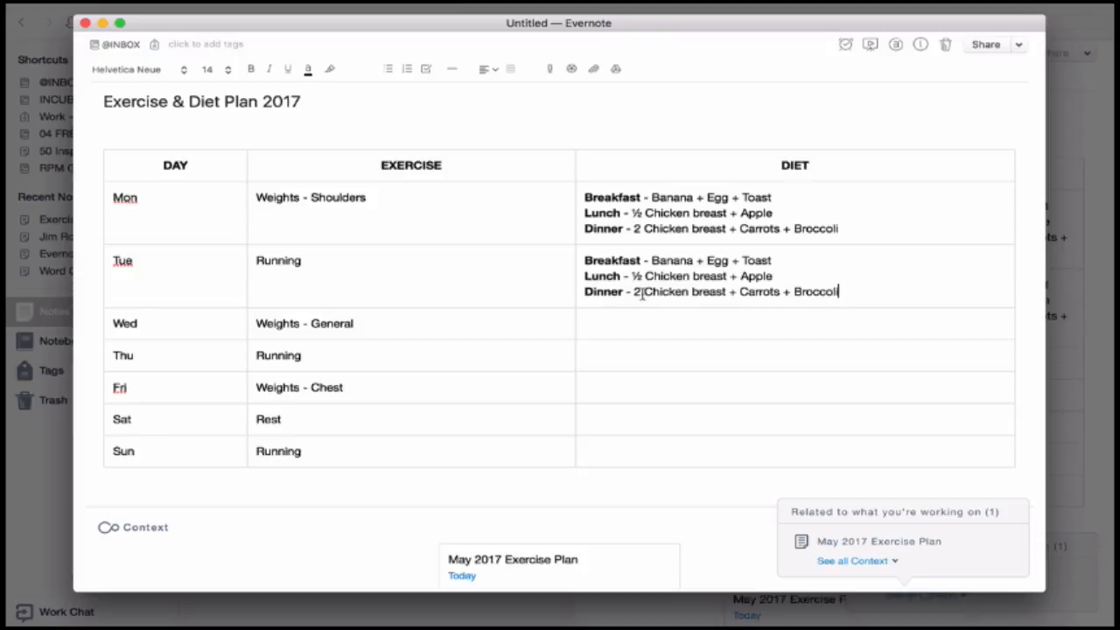
{"action": "key", "text": "BackSpace"}
{"action": "type", "text": "1"}
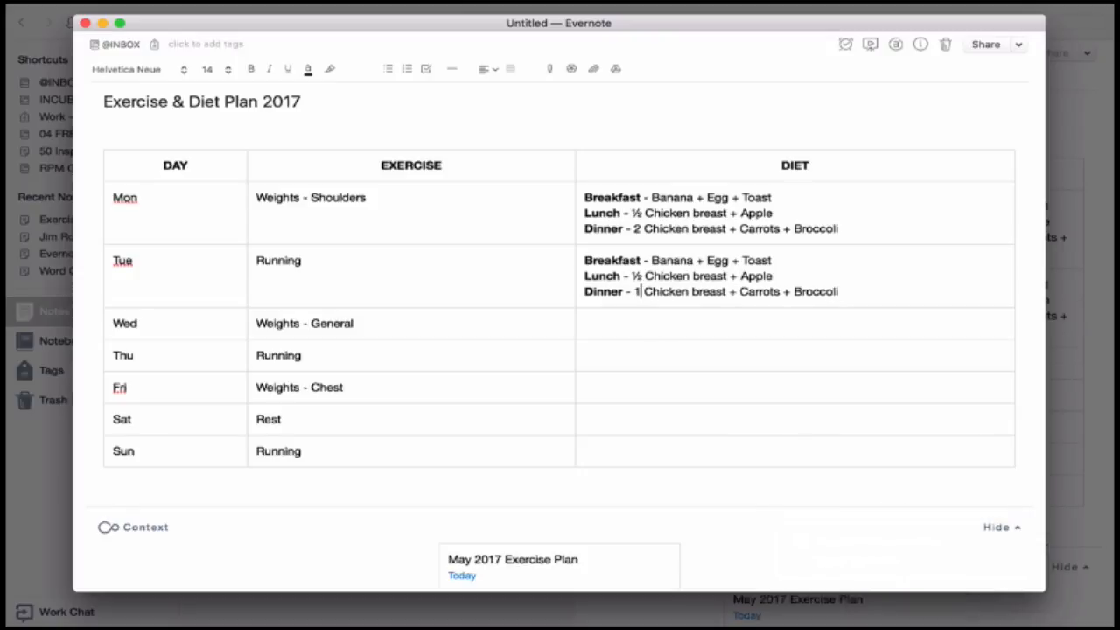
Paste the copied Mon meal lines into Wed's DIET cell
{"action": "left_click", "coordinate": [646, 318]}
{"action": "key", "text": "super+v"}
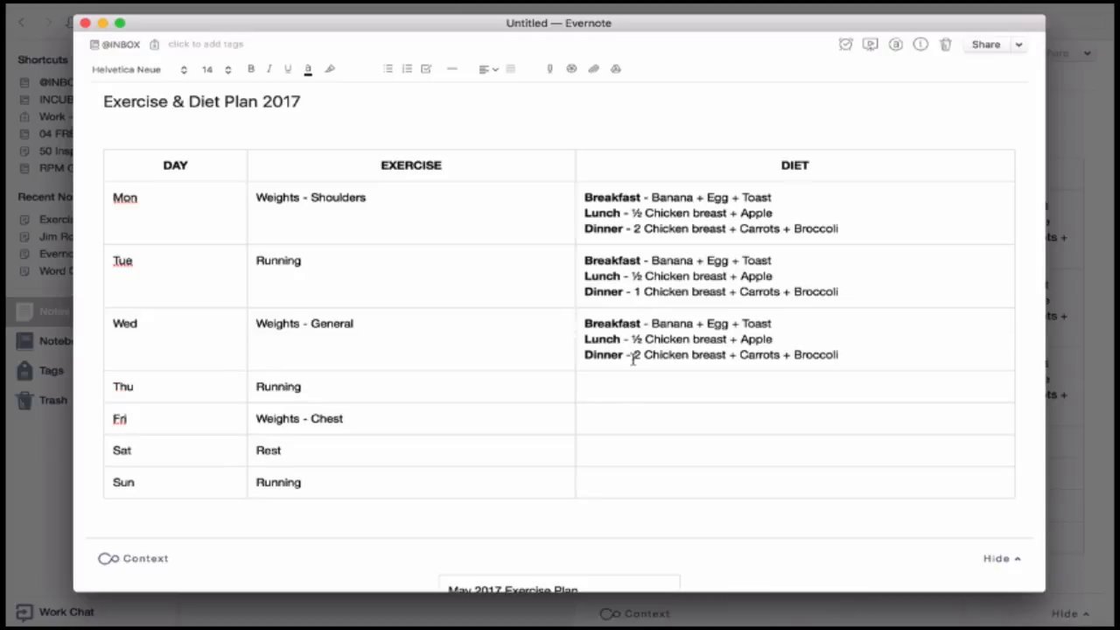
Replace the three meal lines in Tue's DIET cell with the copied Mon meals
{"action": "left_click", "coordinate": [627, 385]}
{"action": "left_click_drag", "start_coordinate": [584, 260], "coordinate": [840, 291]}
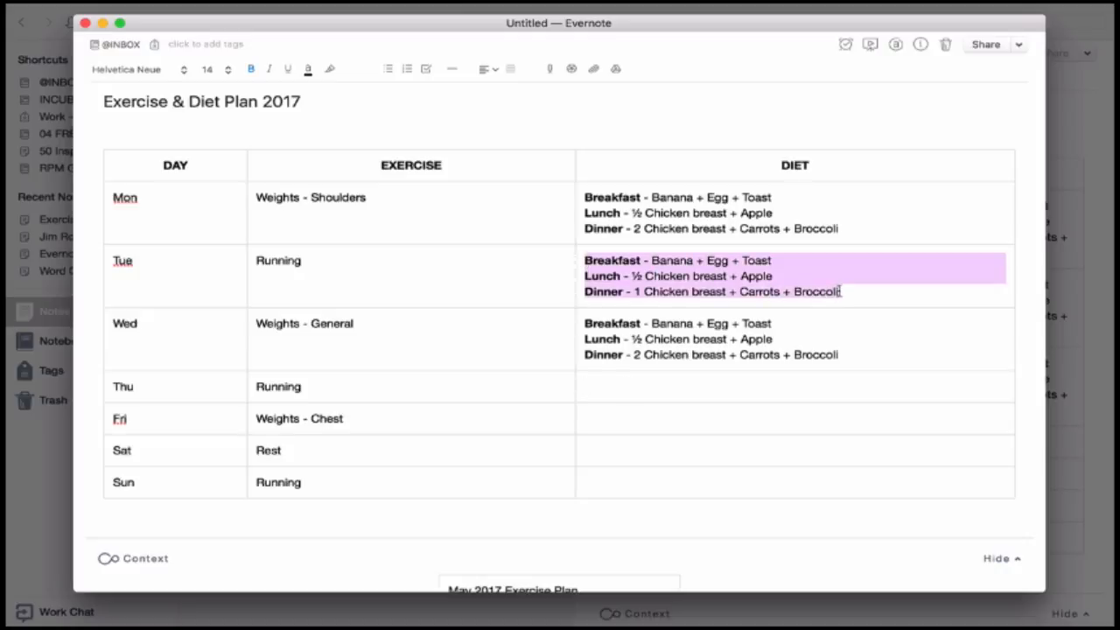
{"action": "key", "text": "super+v"}
Paste the copied meal lines into Thu's DIET cell and set its dinner to 1 Chicken breast
{"action": "left_click", "coordinate": [620, 378]}
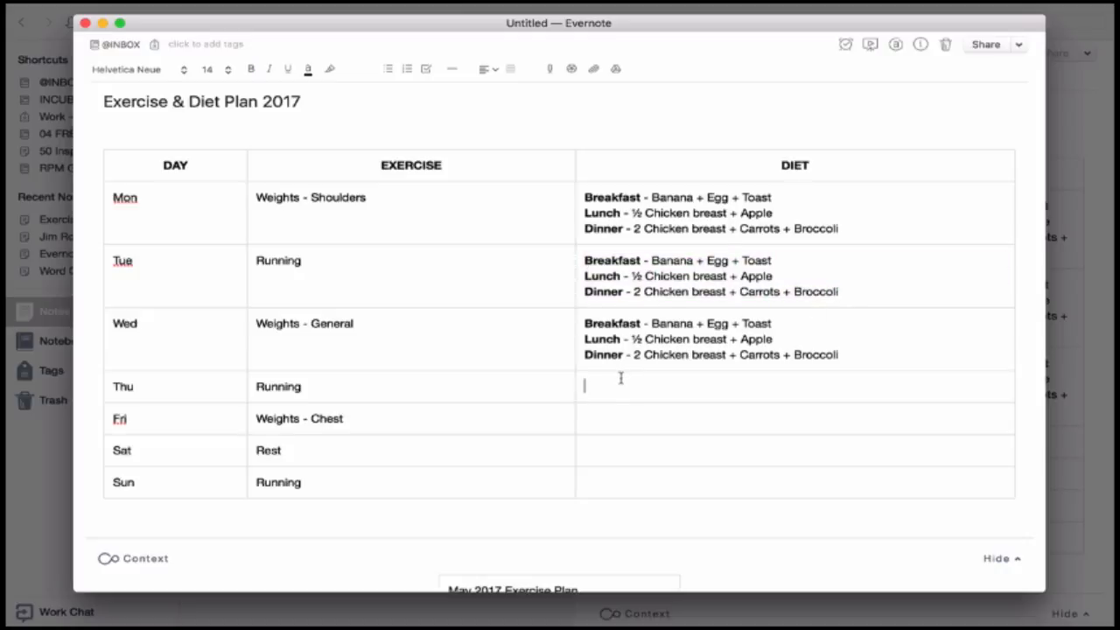
{"action": "key", "text": "super+v"}
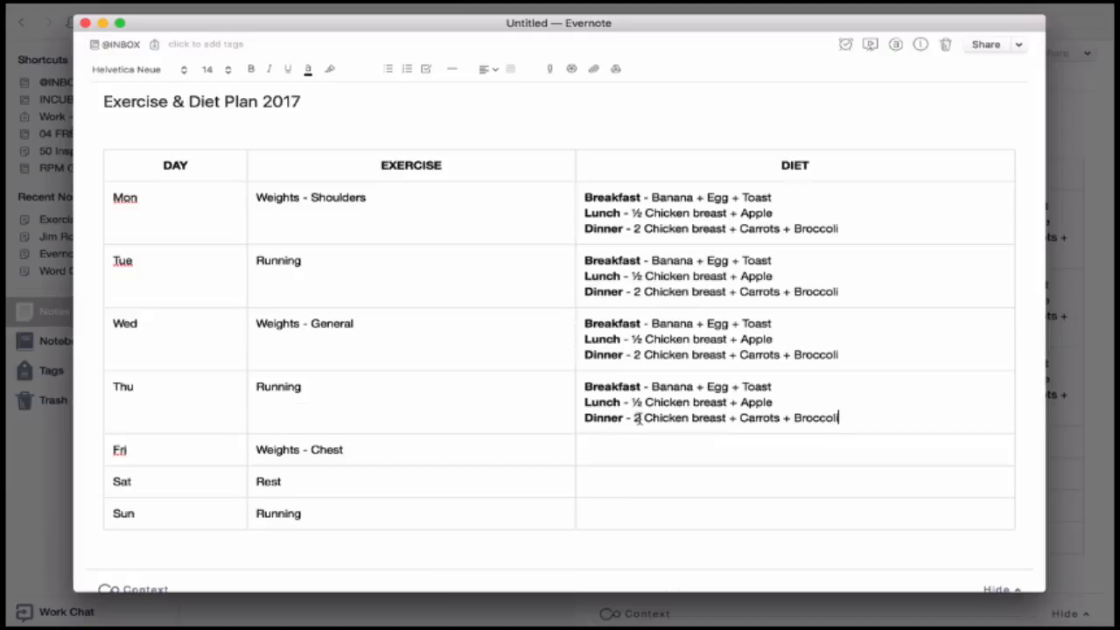
{"action": "key", "text": "BackSpace"}
{"action": "type", "text": "1"}
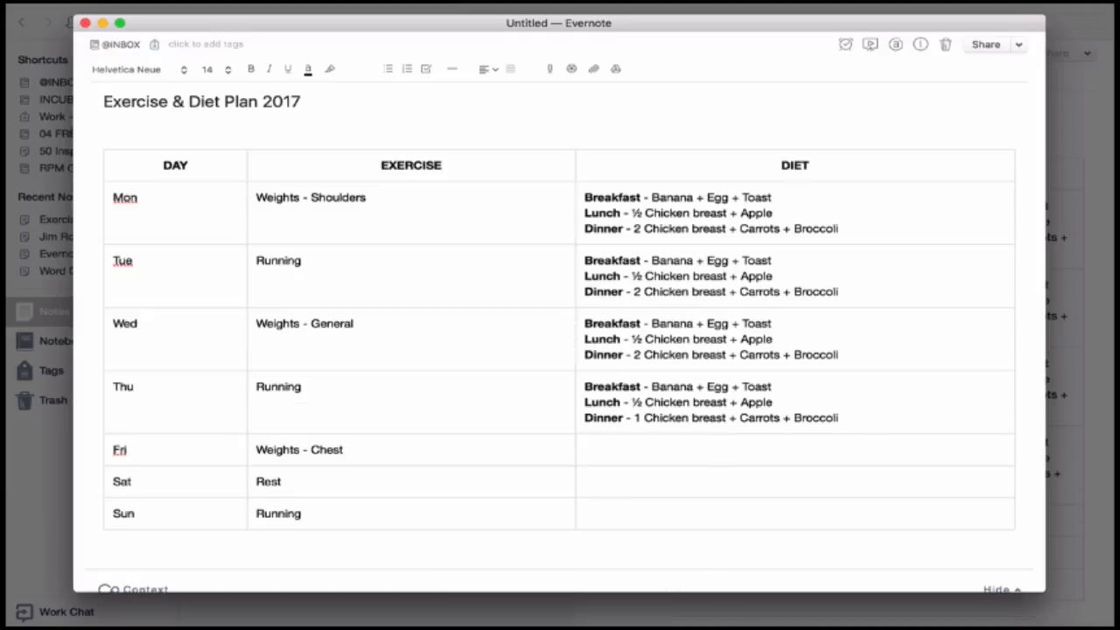
Paste the copied meal lines into Fri's DIET cell and replace its dinner with "Pizza & Chocolate"
{"action": "left_click", "coordinate": [647, 453]}
{"action": "key", "text": "super+v"}
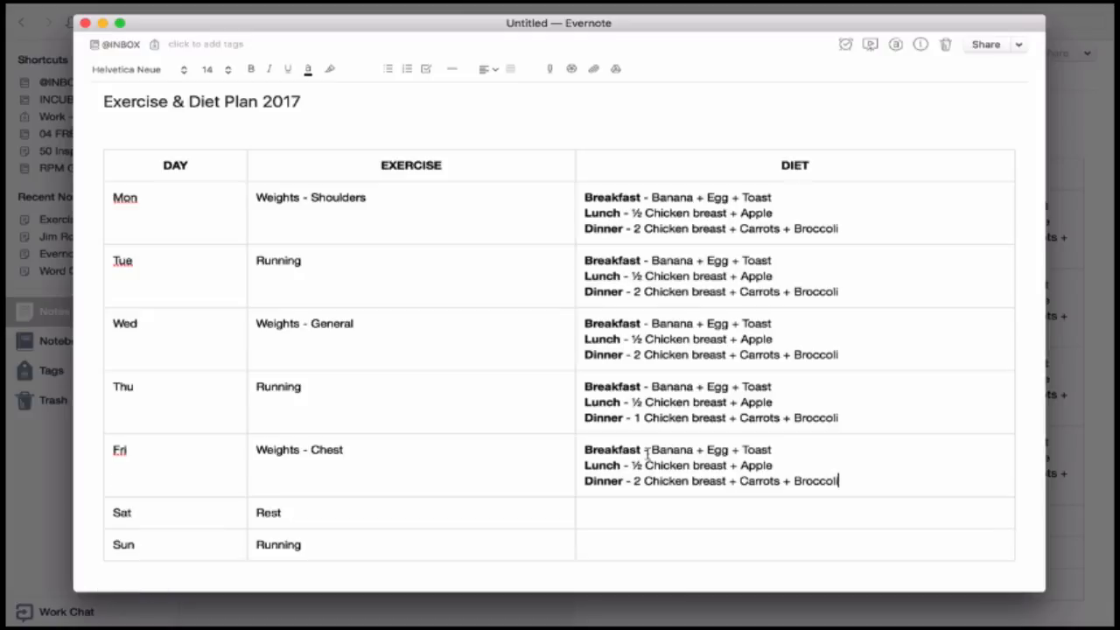
{"action": "left_click", "coordinate": [612, 514]}
{"action": "left_click_drag", "start_coordinate": [587, 451], "coordinate": [840, 482]}
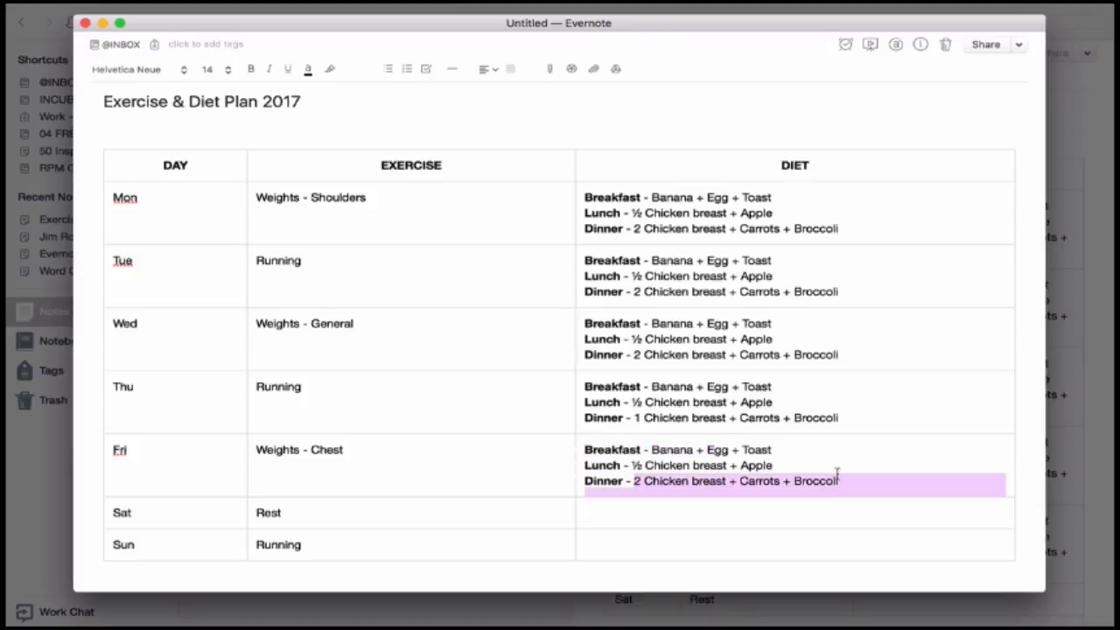
{"action": "left_click", "coordinate": [849, 477]}
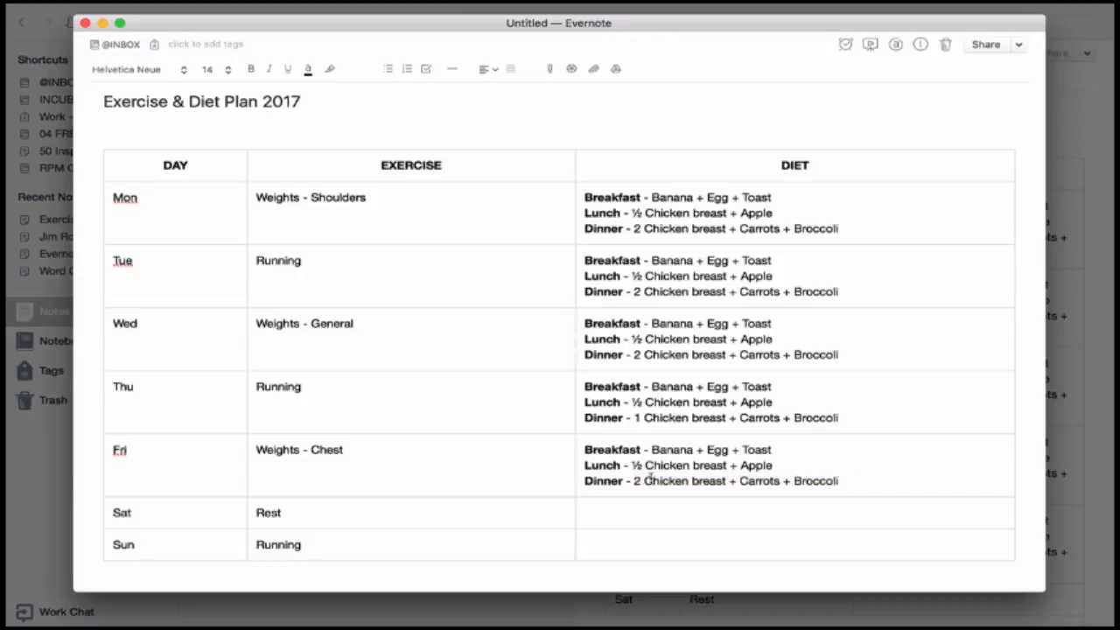
{"action": "left_click_drag", "start_coordinate": [634, 480], "coordinate": [837, 483]}
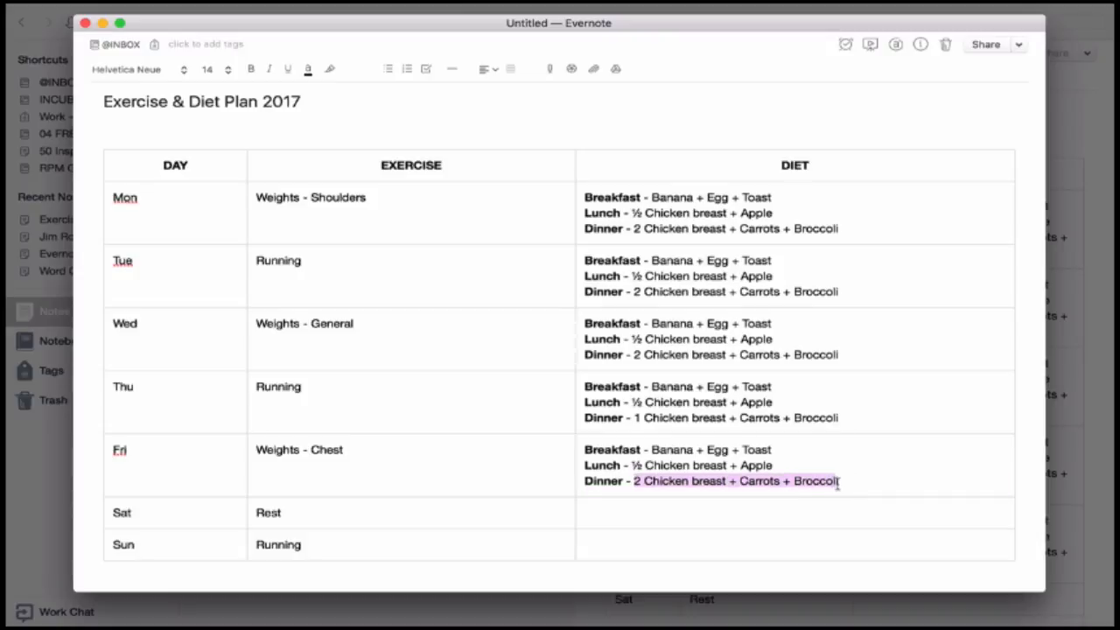
{"action": "type", "text": "Piza"}
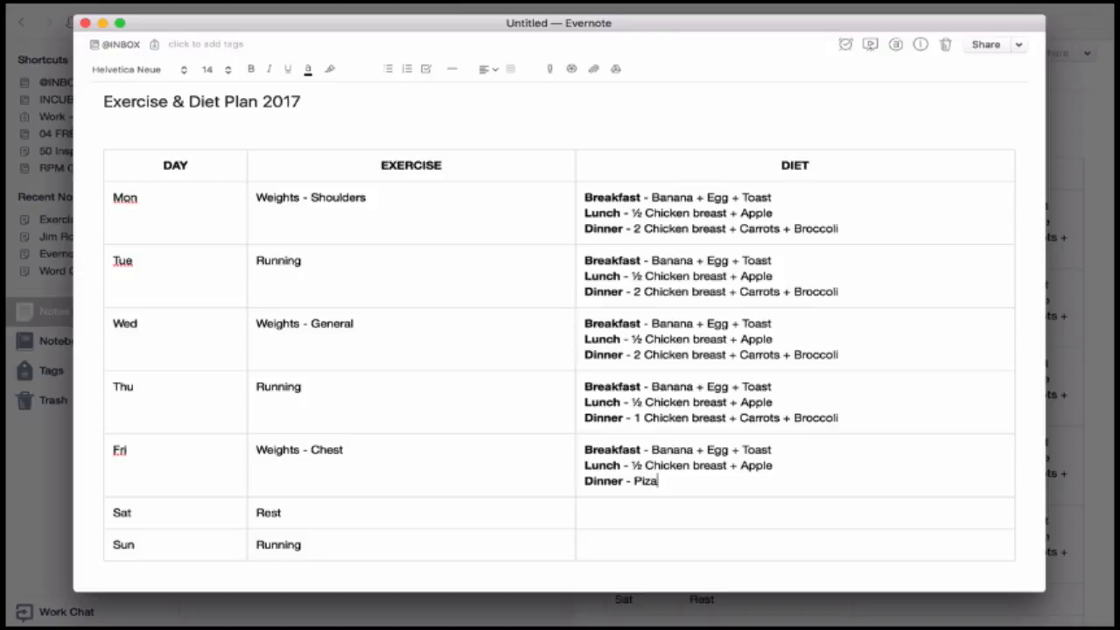
{"action": "key", "text": "BackSpace"}
{"action": "type", "text": "za & Chocolate"}
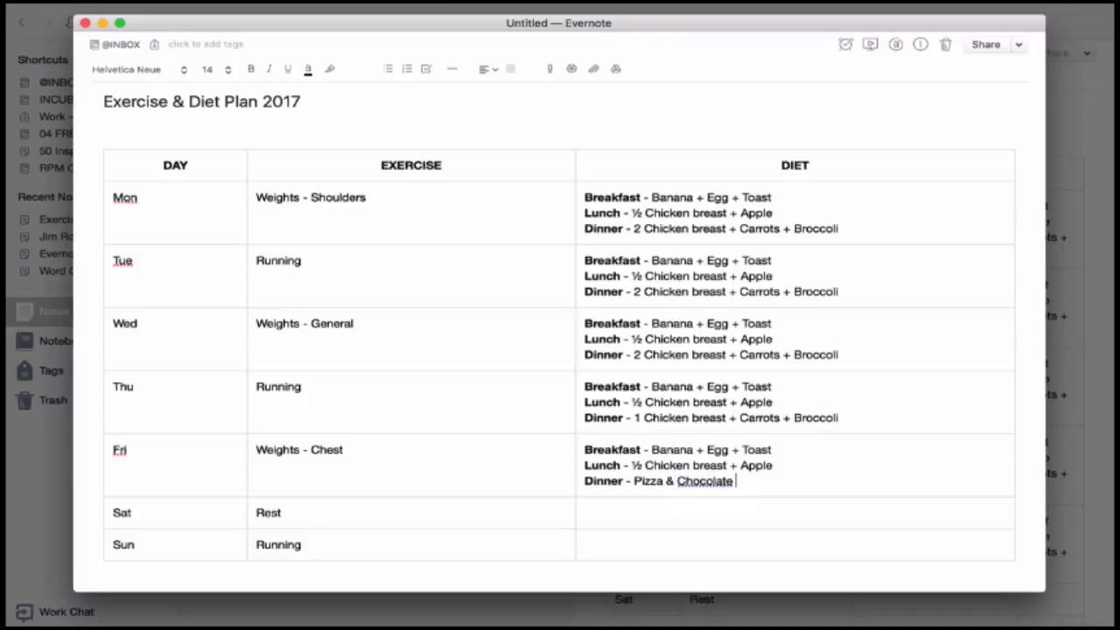
Paste the copied meal lines into Sat's DIET cell and set its dinner to 1 Chicken breast
{"action": "left_click", "coordinate": [655, 518]}
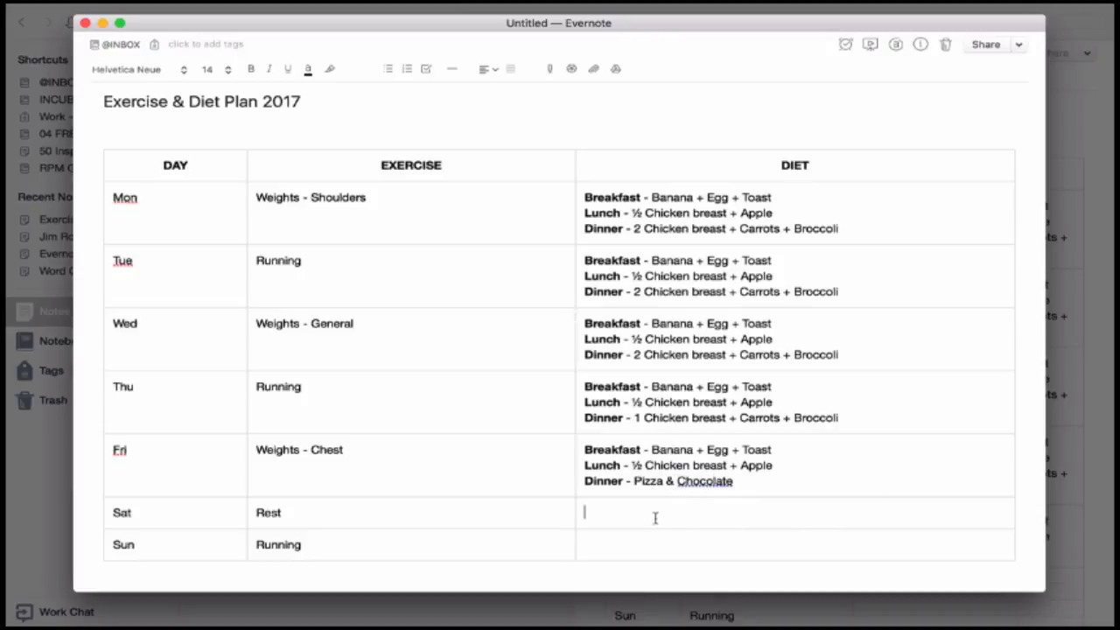
{"action": "type", "text": "Breakfast - Banana + Egg + Toast Lunch - ½ Chicken breast + Apple Dinner - 2 Chicken breast + Carrots + Broccoli"}
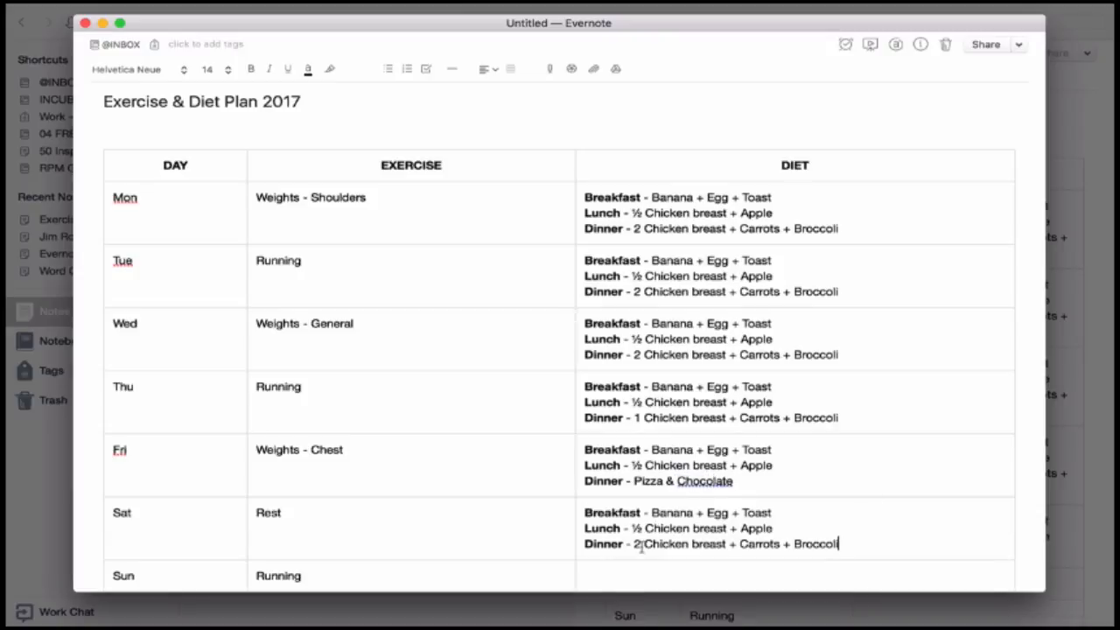
{"action": "left_click", "coordinate": [639, 543]}
{"action": "key", "text": "BackSpace"}
{"action": "type", "text": "1"}
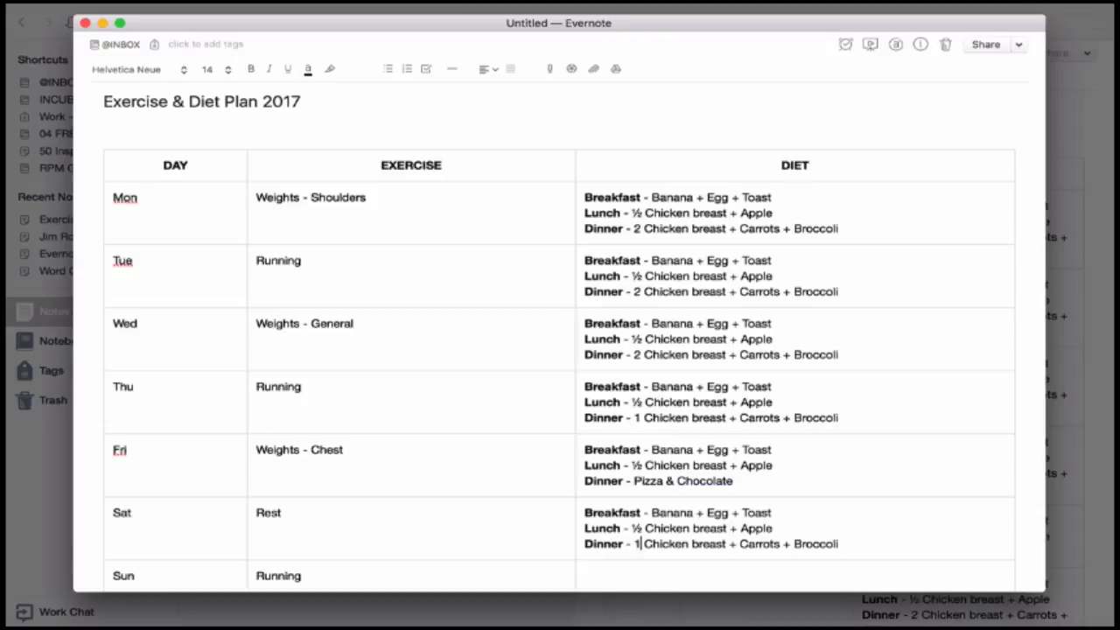
Paste the copied meal lines into Sun's DIET cell and set its dinner to 1 Chicken breast
{"action": "scroll", "coordinate": [638, 543], "scroll_direction": "down", "scroll_amount": 1}
{"action": "scroll", "coordinate": [638, 543], "scroll_direction": "down", "scroll_amount": 2}
{"action": "left_click", "coordinate": [616, 528]}
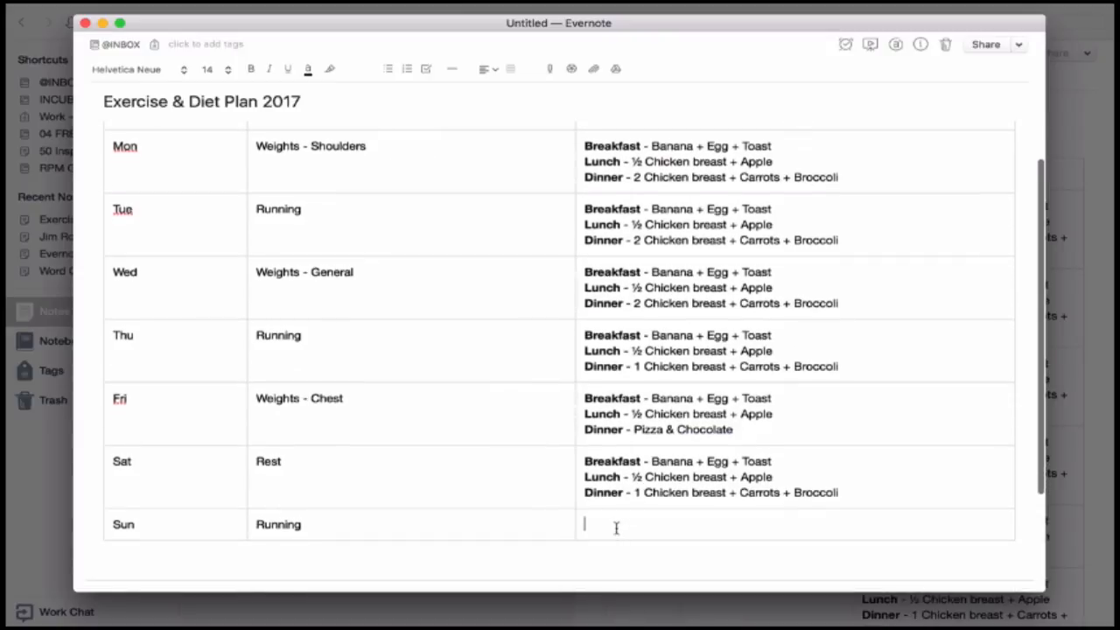
{"action": "type", "text": "Breakfast - Banana + Egg + Toast Lunch - ½ Chicken breast + Apple Dinner - 2 Chicken breast + Carrots + Broccoli"}
{"action": "double_click", "coordinate": [638, 556]}
{"action": "type", "text": "1"}
Narrow the EXERCISE column to about 70% of its width, giving the freed space to the DIET column
{"action": "scroll", "coordinate": [626, 532], "scroll_direction": "down", "scroll_amount": 3}
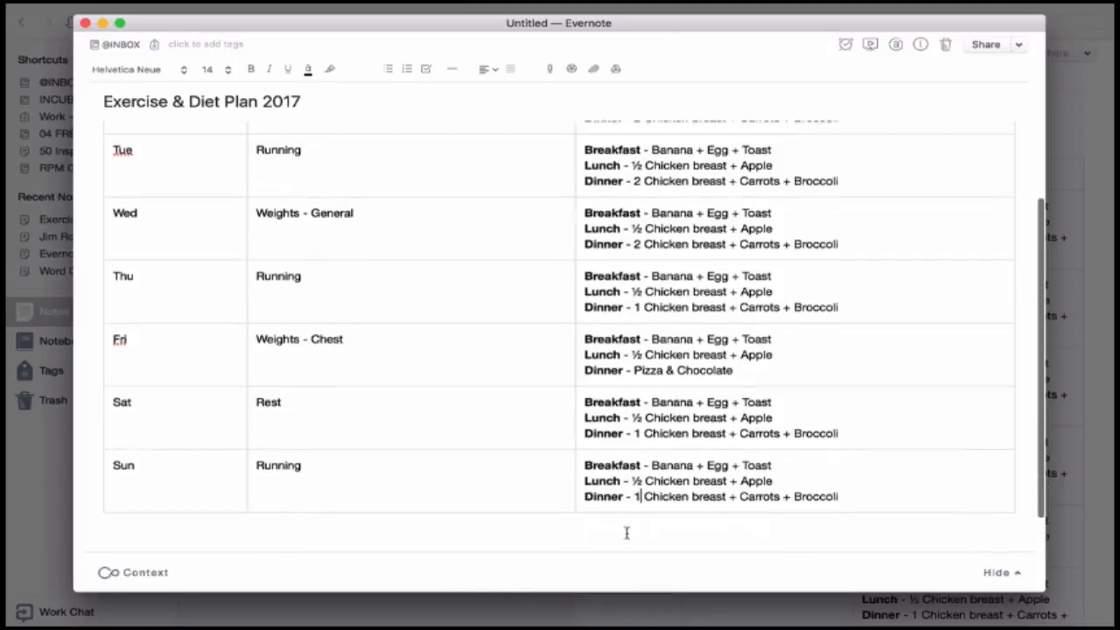
{"action": "scroll", "coordinate": [627, 530], "scroll_direction": "up", "scroll_amount": 4}
{"action": "scroll", "coordinate": [627, 532], "scroll_direction": "up", "scroll_amount": 2}
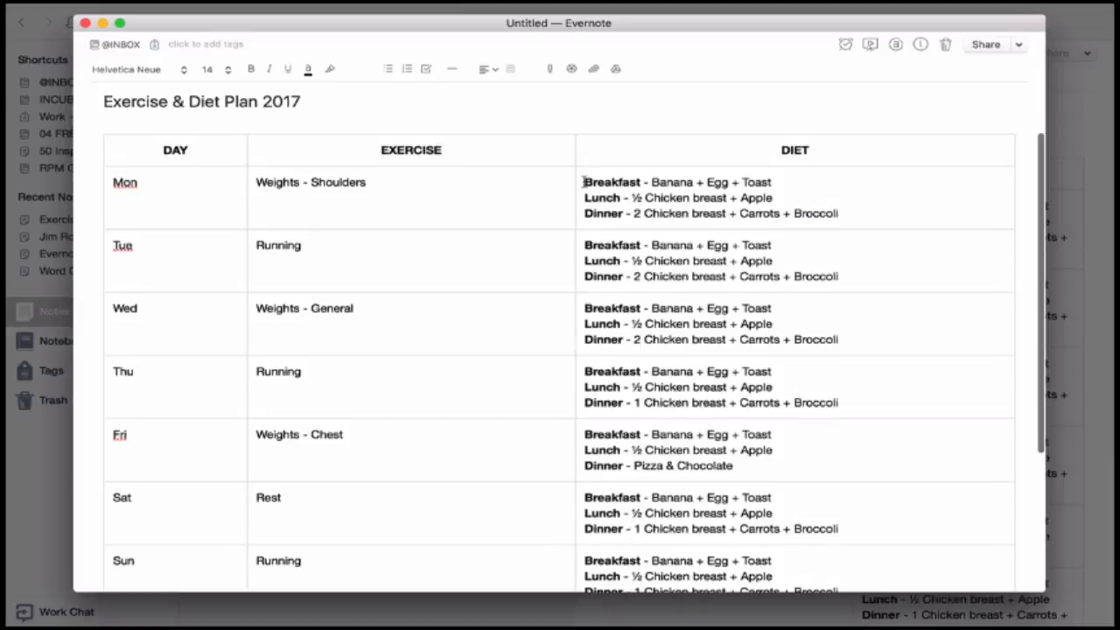
{"action": "left_click_drag", "start_coordinate": [575, 150], "coordinate": [479, 149]}
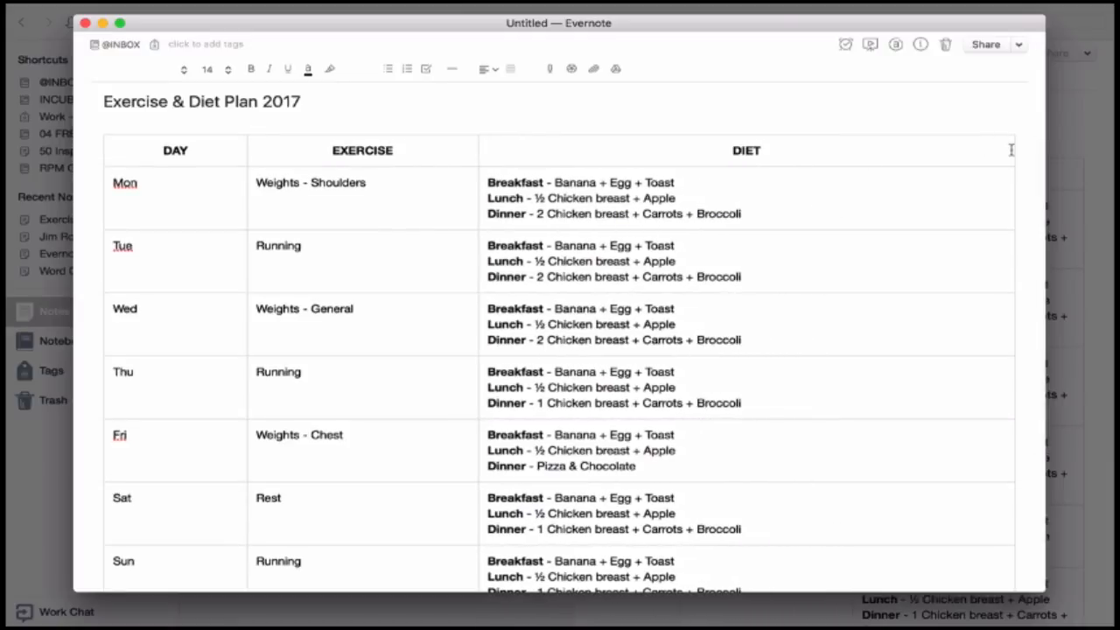
Narrow the whole exercise and diet table to about 86% of its width
{"action": "left_click_drag", "start_coordinate": [1016, 150], "coordinate": [890, 153]}
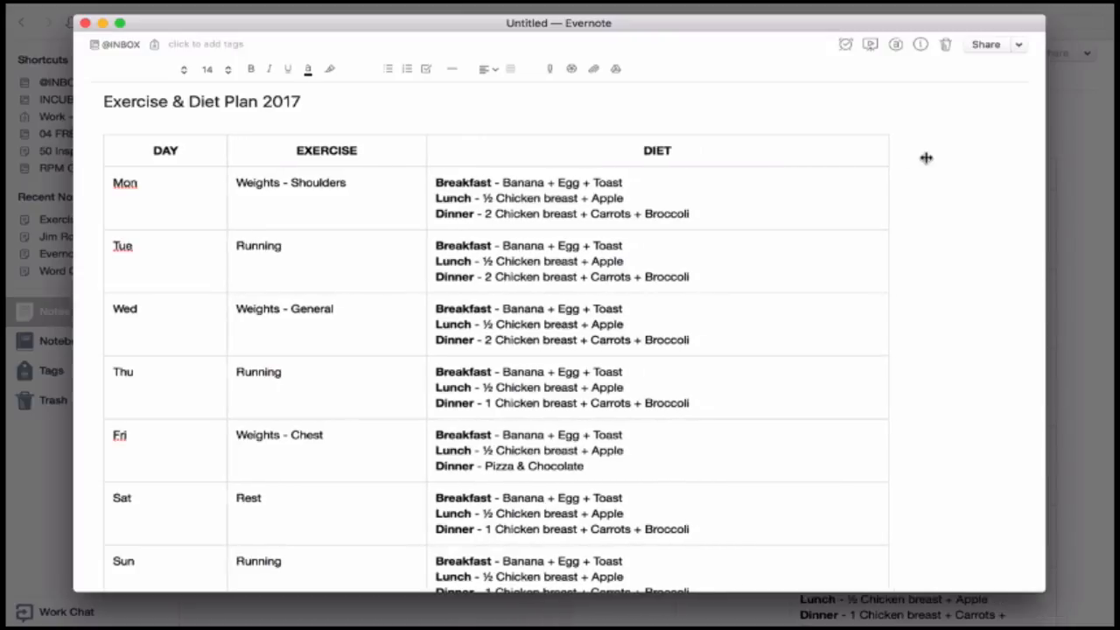
{"action": "scroll", "coordinate": [914, 180], "scroll_direction": "down", "scroll_amount": 2}
{"action": "scroll", "coordinate": [914, 180], "scroll_direction": "down", "scroll_amount": 2}
{"action": "scroll", "coordinate": [914, 180], "scroll_direction": "up", "scroll_amount": 4}
{"action": "scroll", "coordinate": [914, 180], "scroll_direction": "down", "scroll_amount": 3}
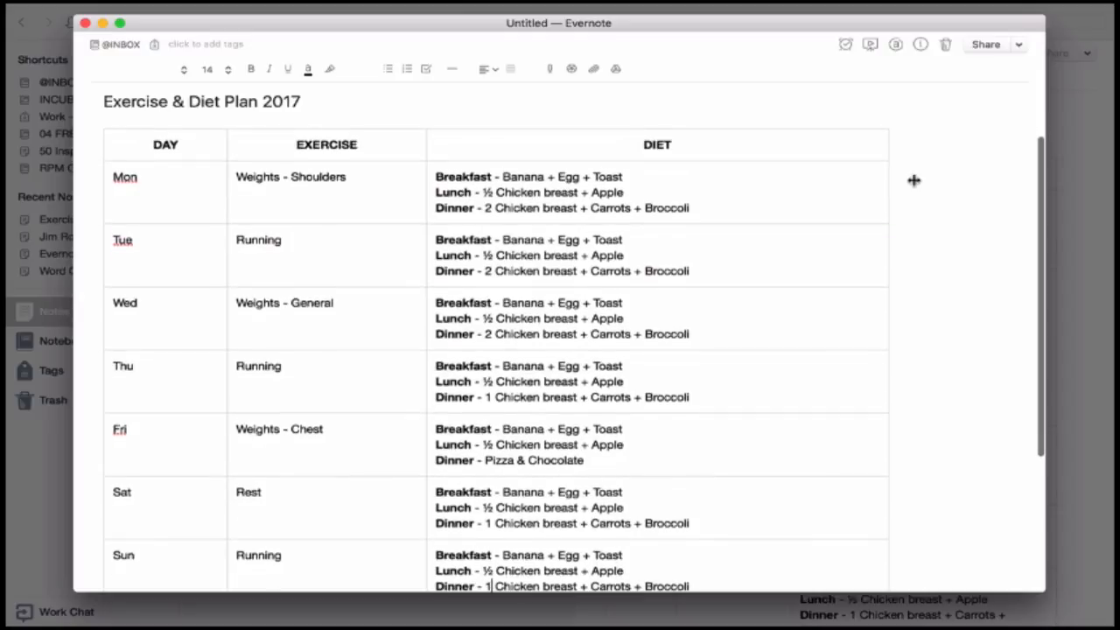
{"action": "right_click", "coordinate": [916, 185]}
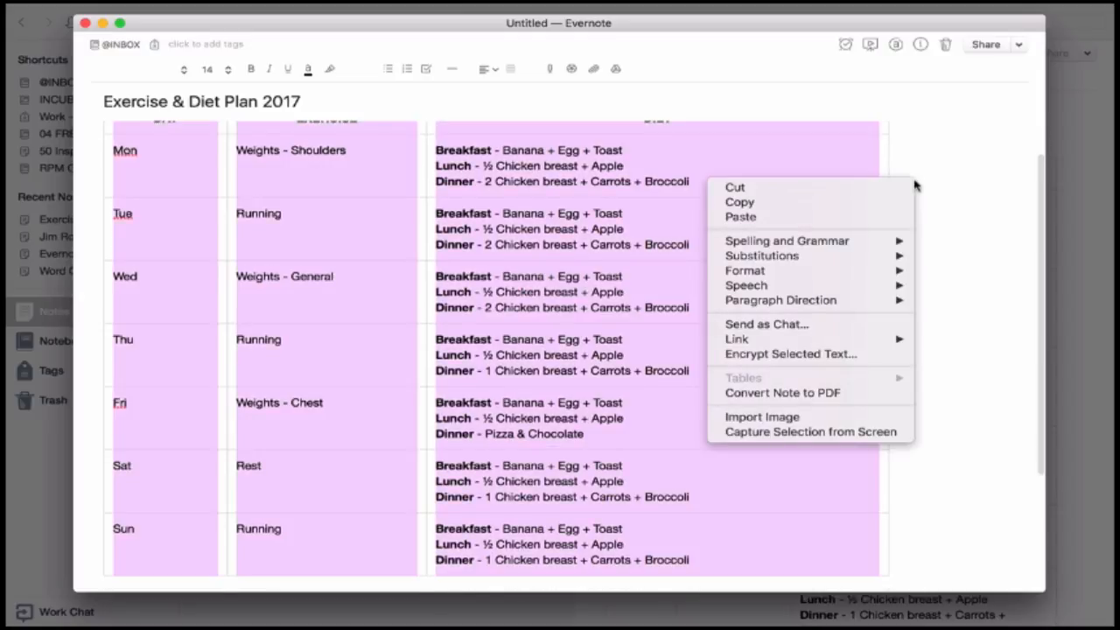
{"action": "left_click", "coordinate": [990, 175]}
{"action": "left_click", "coordinate": [976, 197]}
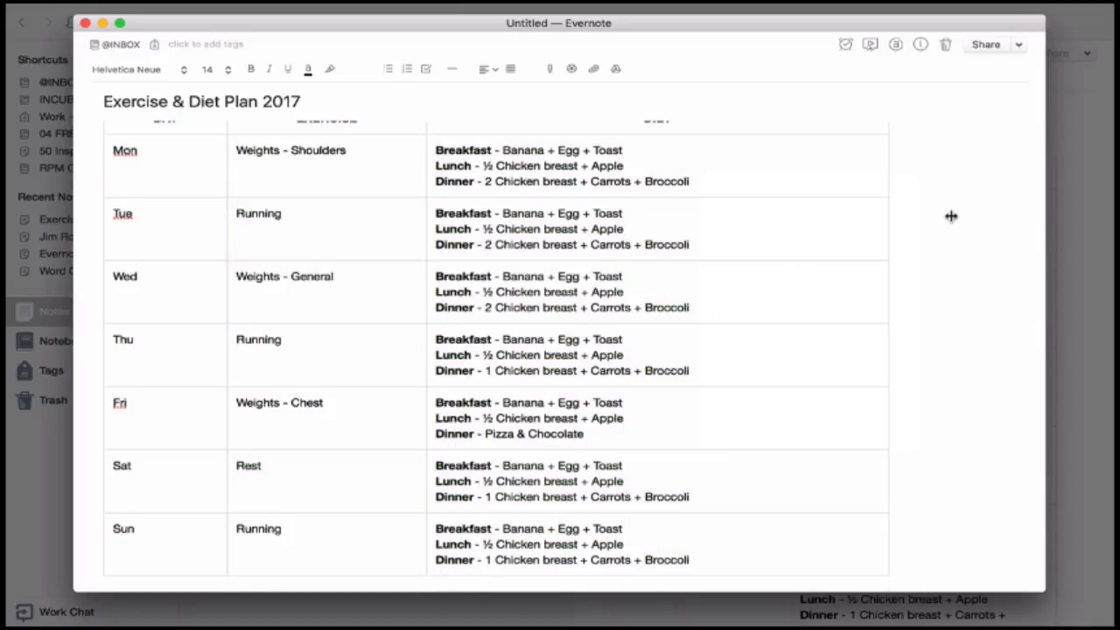
Add a bold "DIET" heading below the table, followed by a blank line
{"action": "scroll", "coordinate": [976, 197], "scroll_direction": "up", "scroll_amount": 3}
{"action": "scroll", "coordinate": [568, 240], "scroll_direction": "down", "scroll_amount": 3}
{"action": "scroll", "coordinate": [568, 240], "scroll_direction": "down", "scroll_amount": 9}
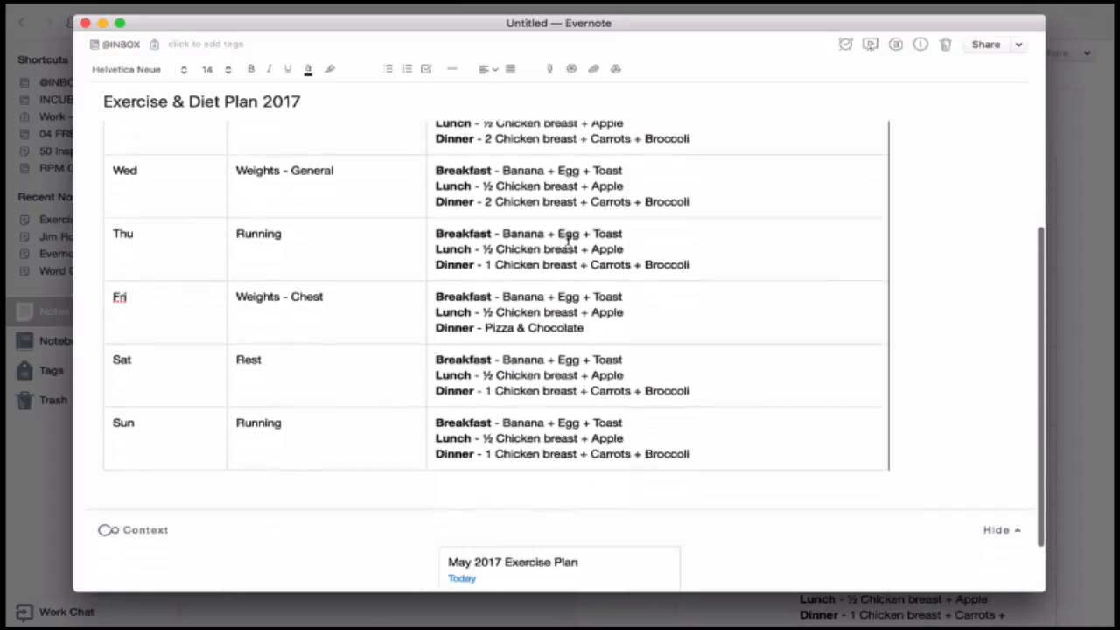
{"action": "left_click", "coordinate": [472, 440]}
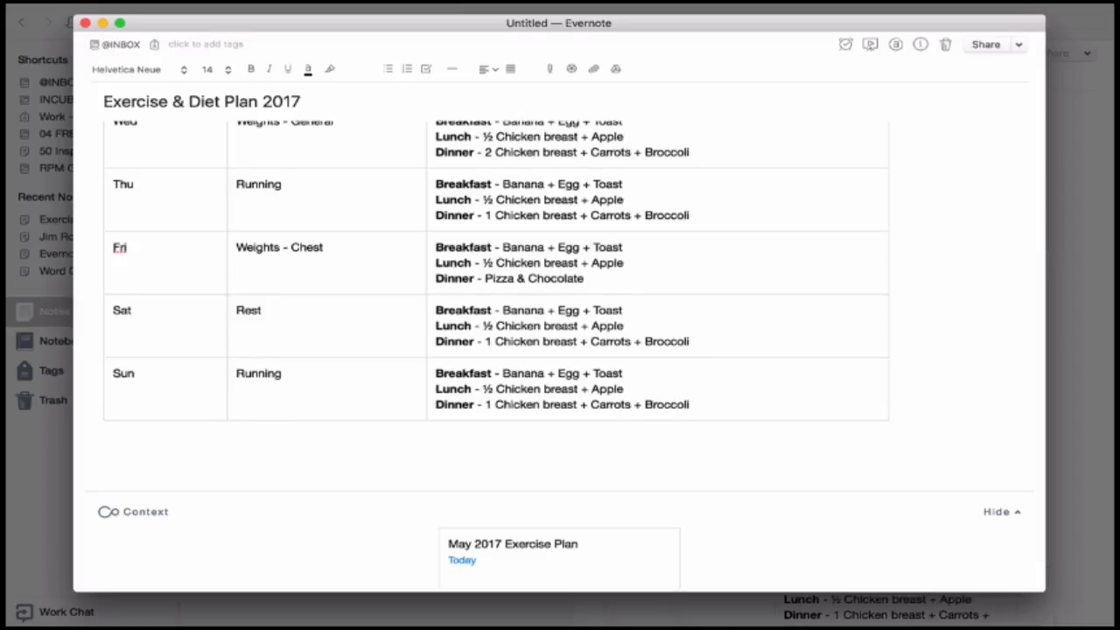
{"action": "type", "text": "DIET"}
{"action": "double_click", "coordinate": [116, 444]}
{"action": "type", "text": "Breakfast - Banana + Egg + Toast Lunch - ½ Chicken breast + Apple Dinner - 2 Chicken breast + Carrots + Broccoli"}
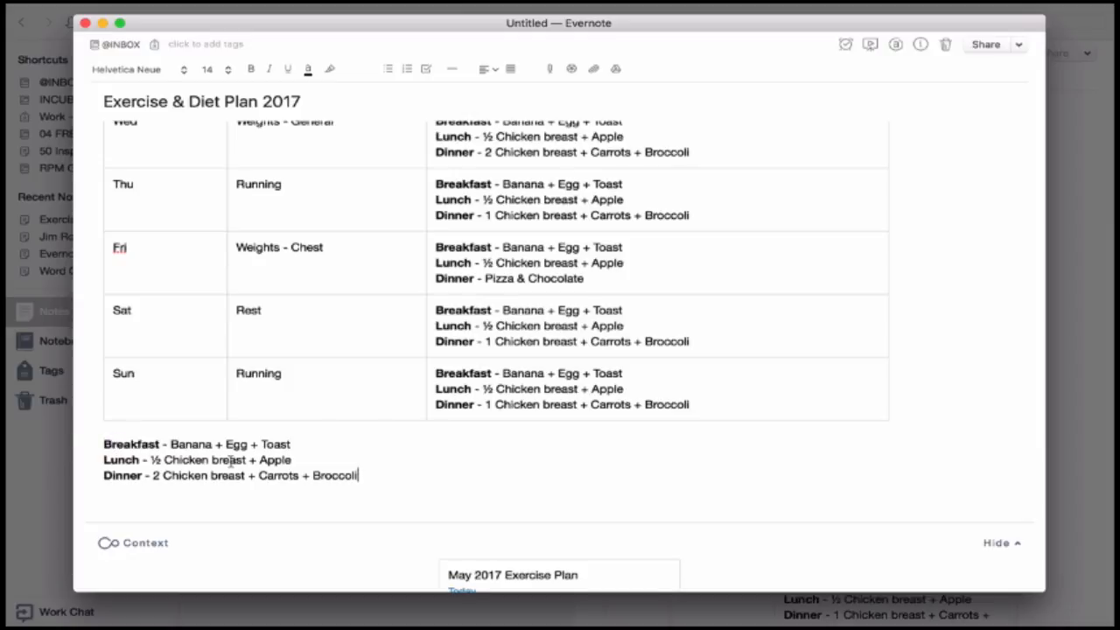
{"action": "key", "text": "super+z"}
{"action": "key", "text": "super+b"}
{"action": "left_click", "coordinate": [183, 454]}
{"action": "key", "text": "Return"}
{"action": "key", "text": "Return"}
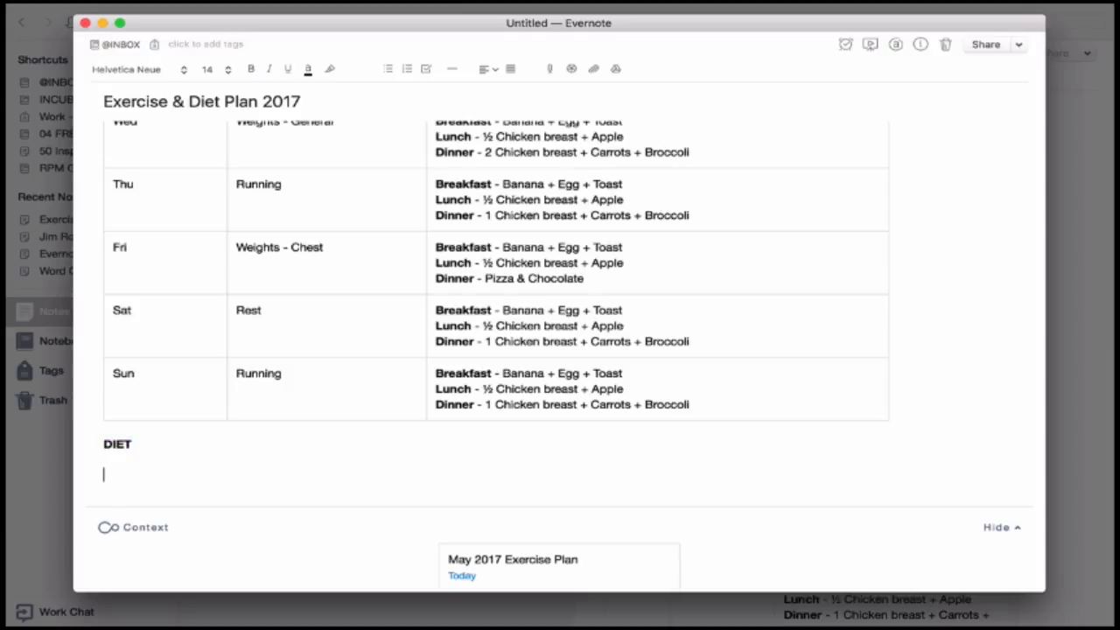
Add a "Diet 1" block under the DIET heading, with the copied breakfast, lunch and dinner lines pasted below its label
{"action": "type", "text": "Diet 1"}
{"action": "key", "text": "Return"}
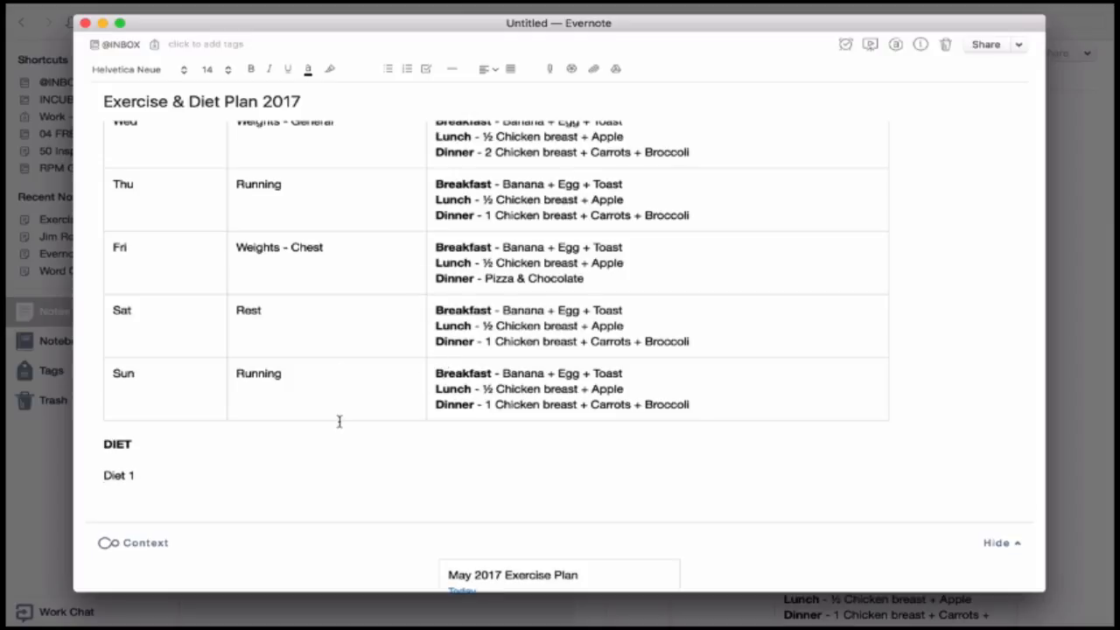
{"action": "type", "text": "Breakfast - Banana + Egg + Toast Lunch - ½ Chicken breast + Apple Dinner - 2 Chicken breast + Carrots + Broccoli"}
{"action": "key", "text": "Return"}
{"action": "key", "text": "Return"}
Add a "Diet 2" block below Diet 1 with the copied meal lines, and set its dinner to 1 Chicken breast
{"action": "type", "text": "Die"}
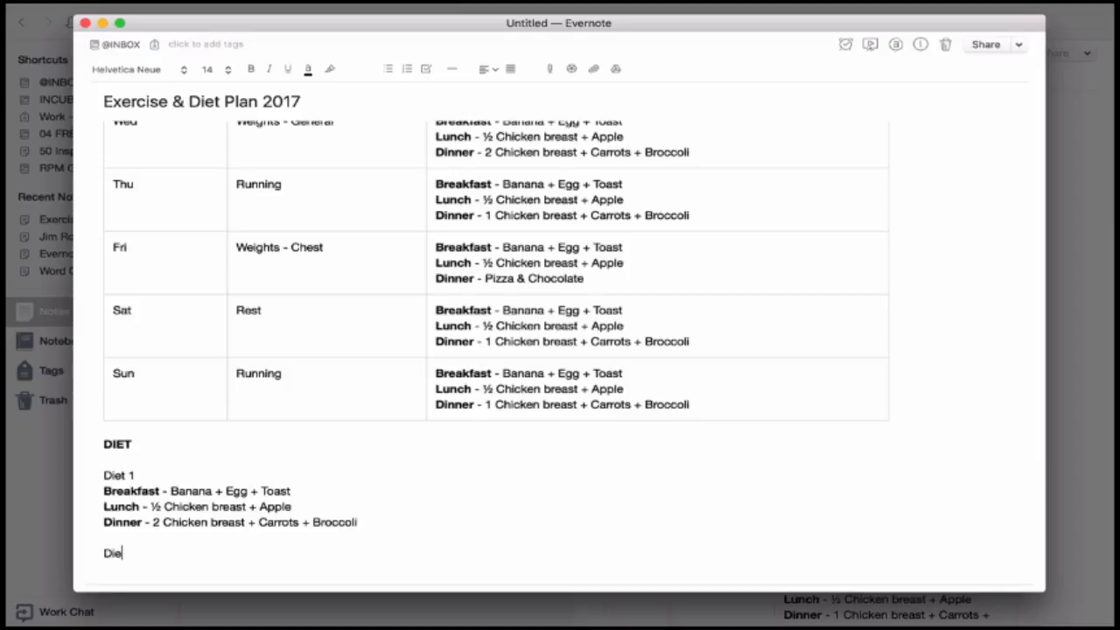
{"action": "type", "text": "t 2"}
{"action": "key", "text": "Return"}
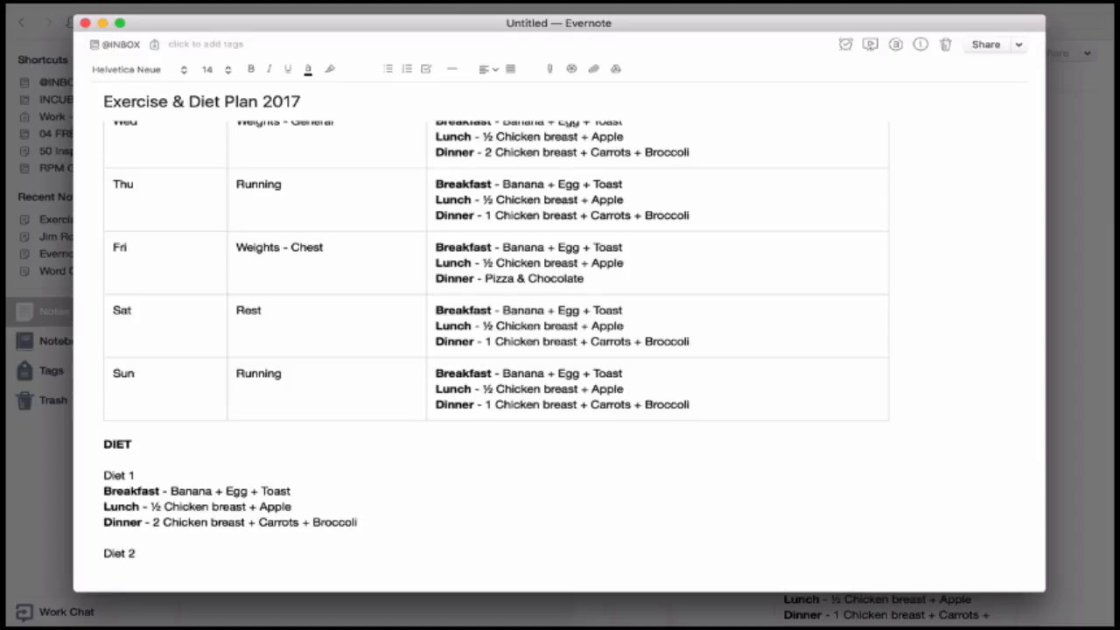
{"action": "type", "text": "Breakfast - Banana + Egg + Toast Lunch - ½ Chicken breast + Apple Dinner - 2 Chicken breast + Carrots + Broccoli"}
{"action": "scroll", "coordinate": [305, 530], "scroll_direction": "down", "scroll_amount": 3}
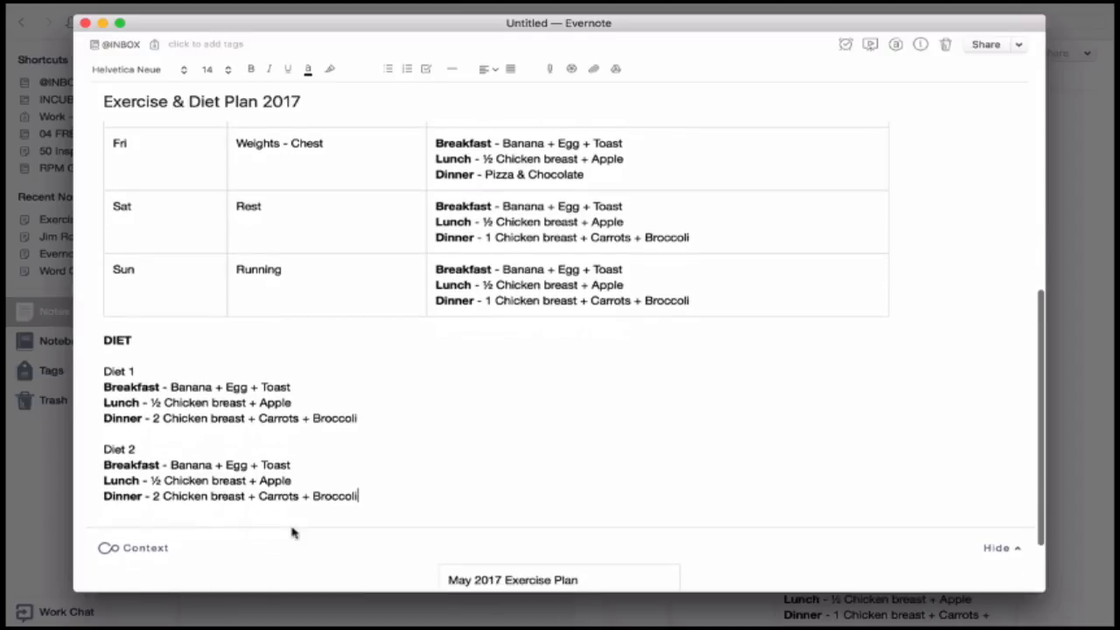
{"action": "double_click", "coordinate": [157, 496]}
{"action": "type", "text": "1"}
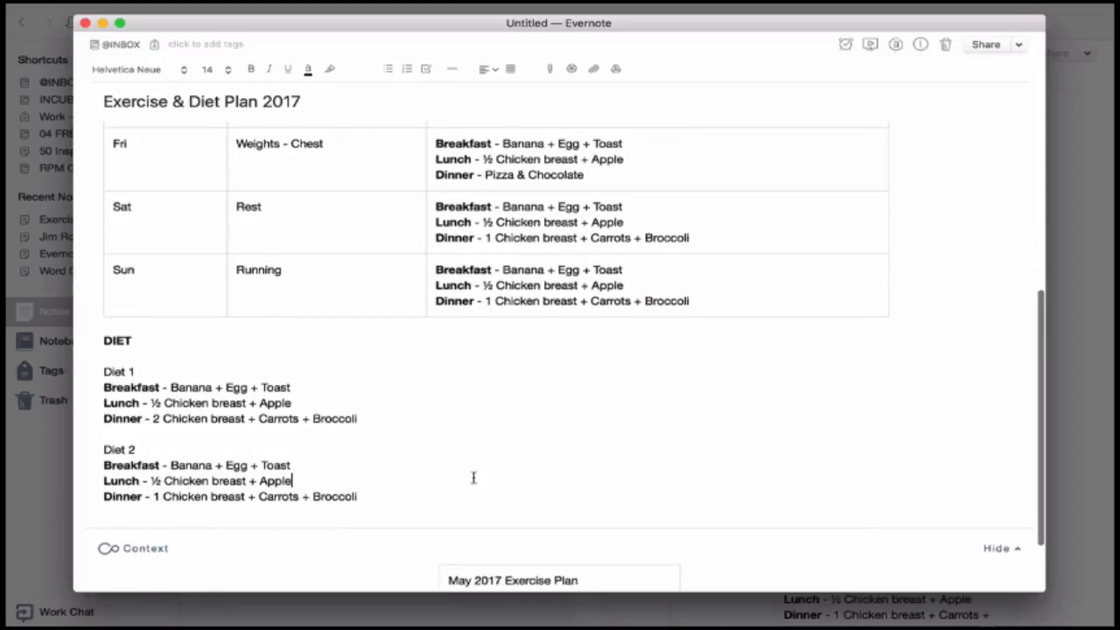
Replace the meal lines in Sun's DIET cell with "Diet 1"
{"action": "scroll", "coordinate": [473, 477], "scroll_direction": "up", "scroll_amount": 5}
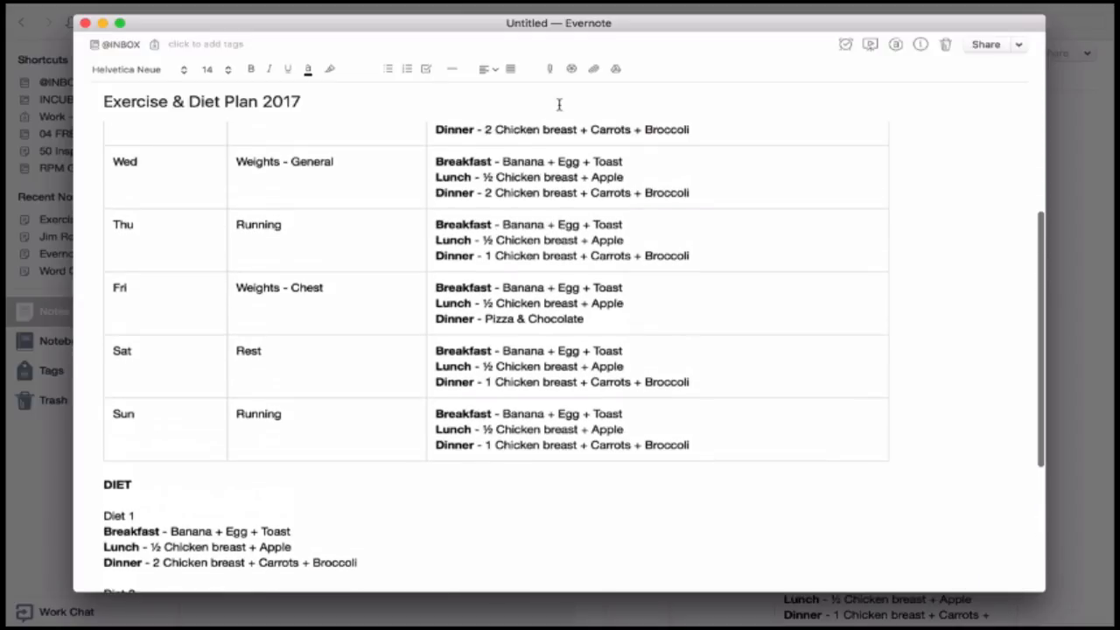
{"action": "triple_click", "coordinate": [562, 429]}
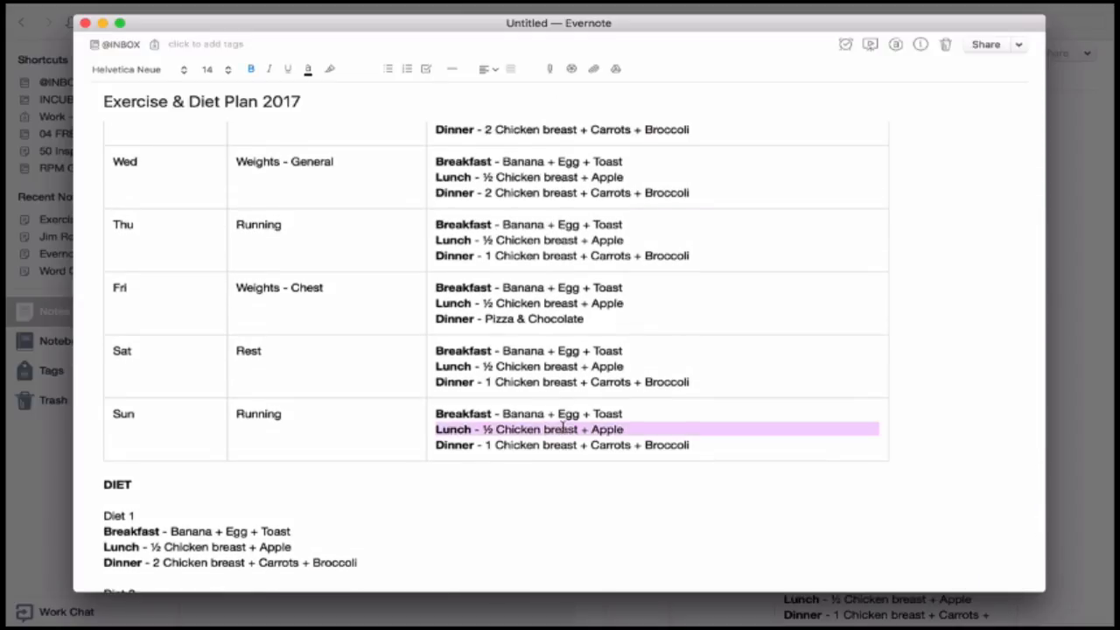
{"action": "key", "text": "super+a"}
{"action": "left_click", "coordinate": [518, 434]}
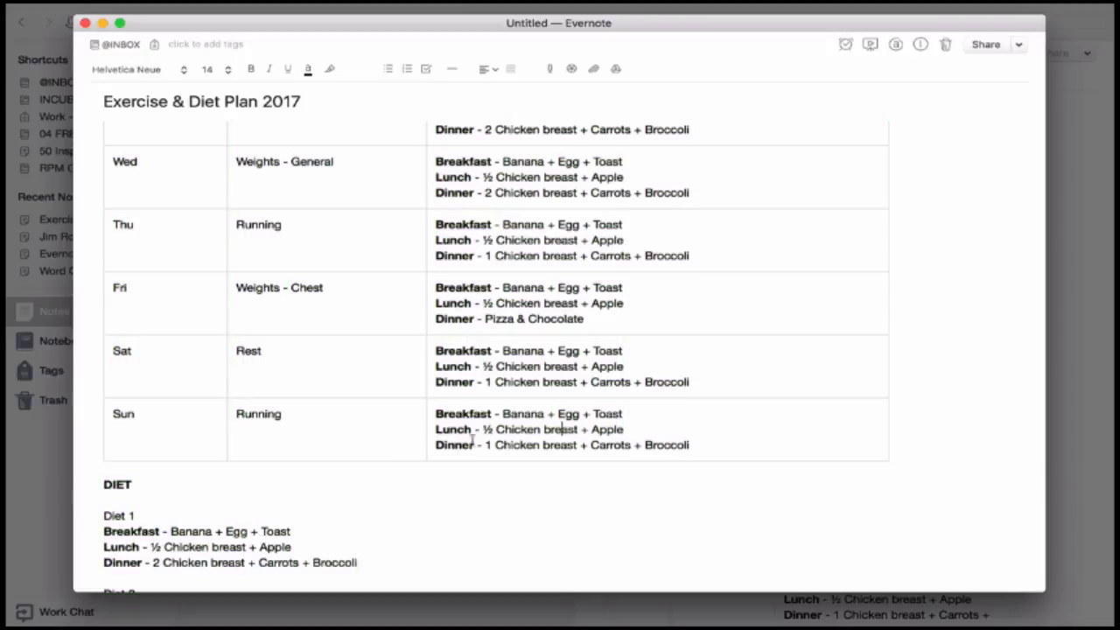
{"action": "left_click_drag", "start_coordinate": [436, 413], "coordinate": [698, 448]}
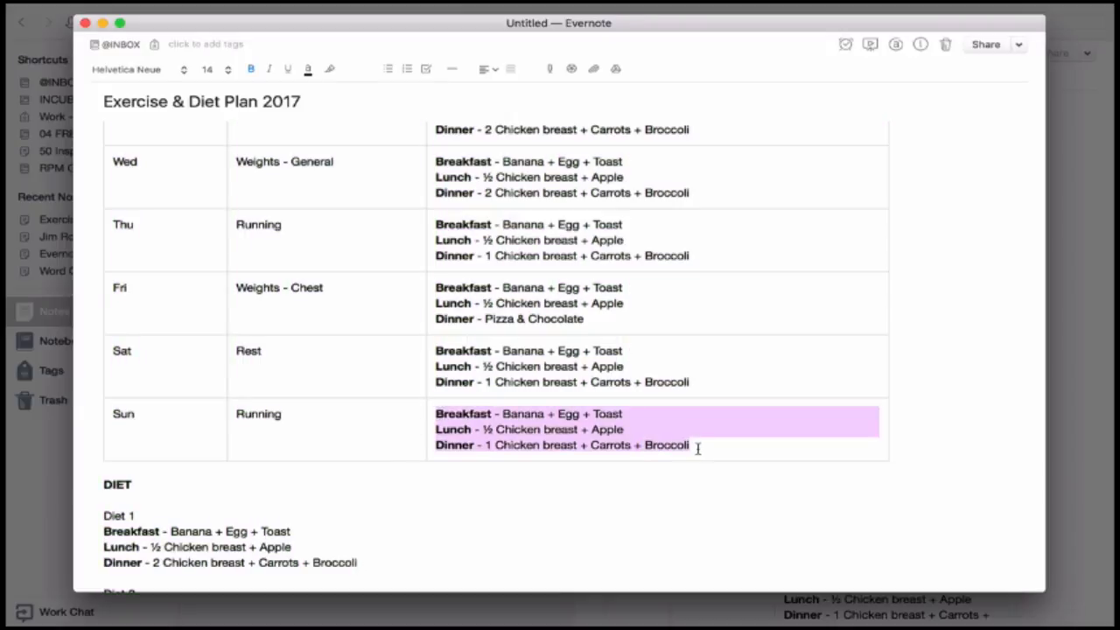
{"action": "key", "text": "BackSpace"}
{"action": "type", "text": "Diet 1"}
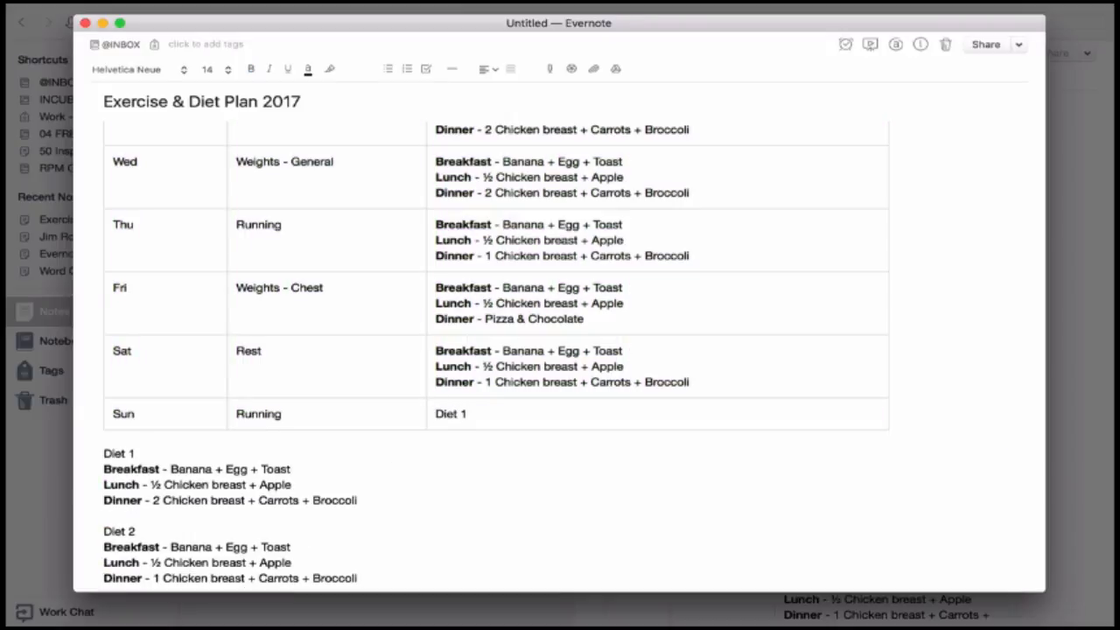
{"action": "left_click", "coordinate": [736, 516]}
Add a bold "Weight Tracker" heading below the Diet 2 block, separated by blank lines
{"action": "scroll", "coordinate": [735, 516], "scroll_direction": "down", "scroll_amount": 5}
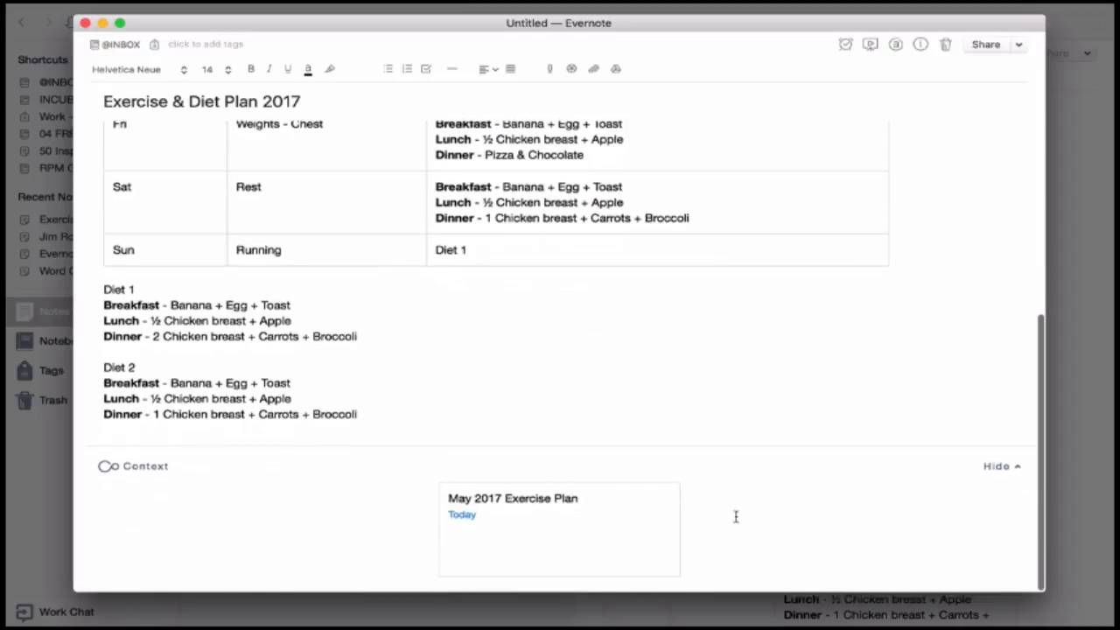
{"action": "left_click", "coordinate": [406, 420]}
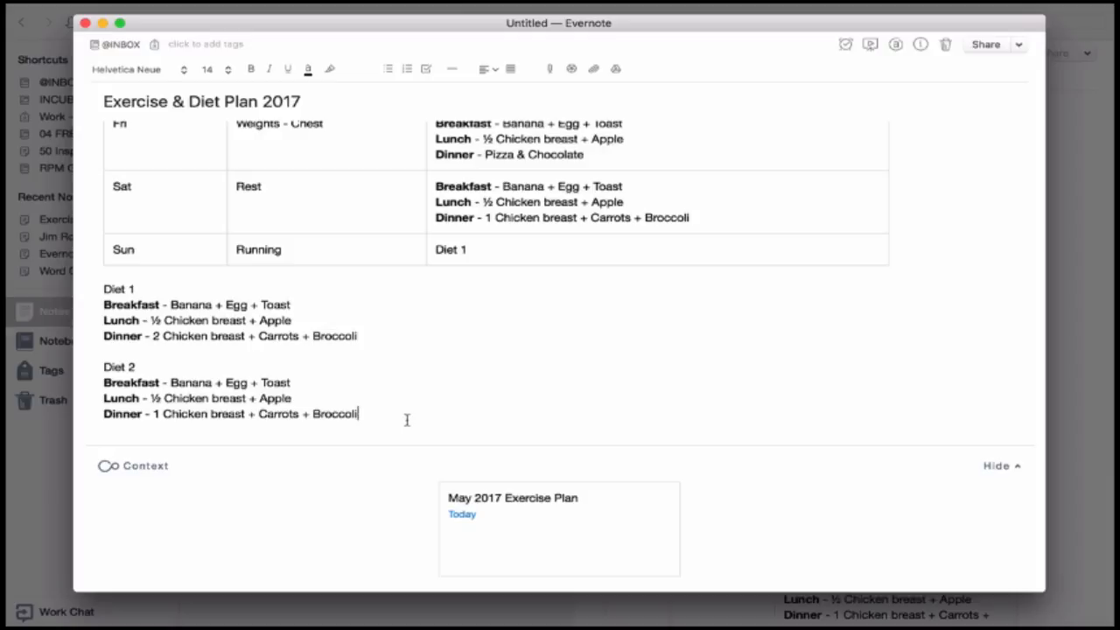
{"action": "key", "text": "Return"}
{"action": "key", "text": "Return"}
{"action": "key", "text": "Return"}
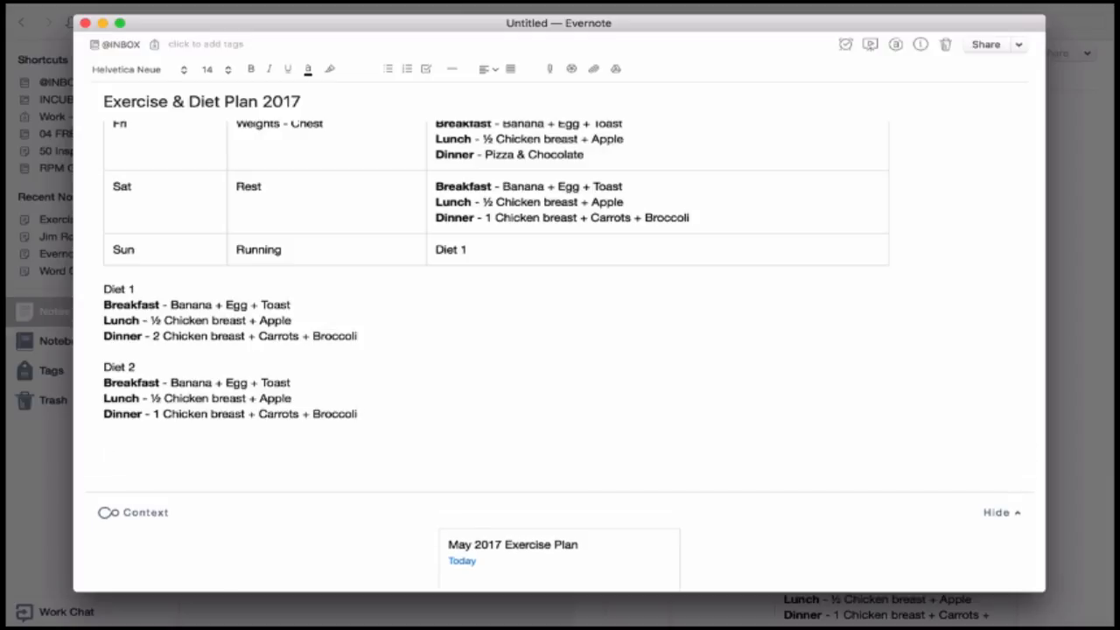
{"action": "type", "text": "Weight Tracker"}
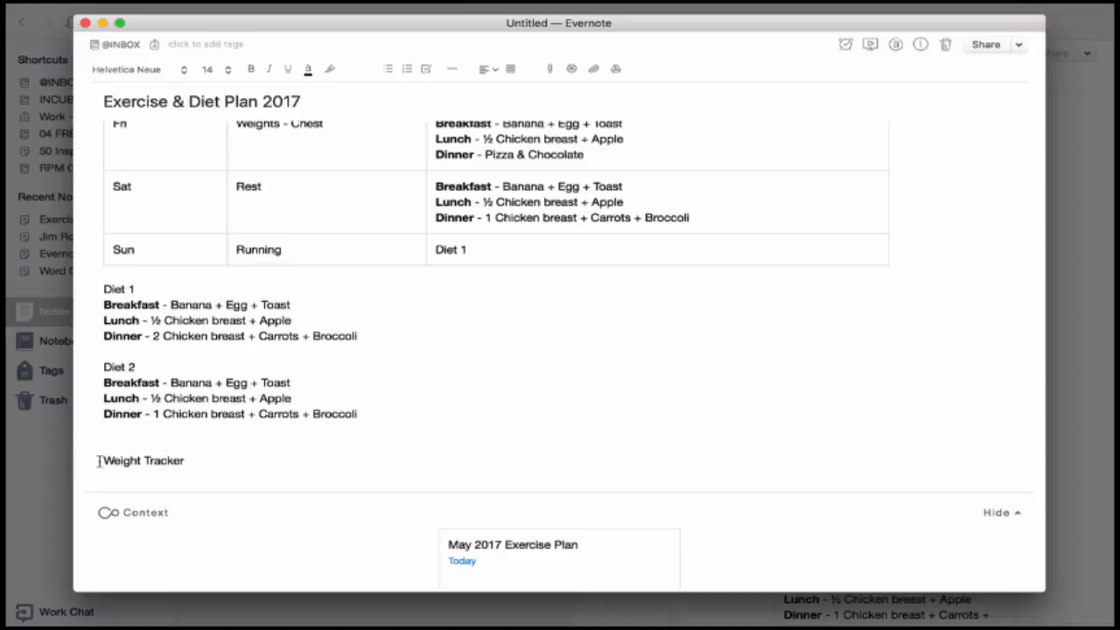
{"action": "left_click_drag", "start_coordinate": [103, 460], "coordinate": [181, 464]}
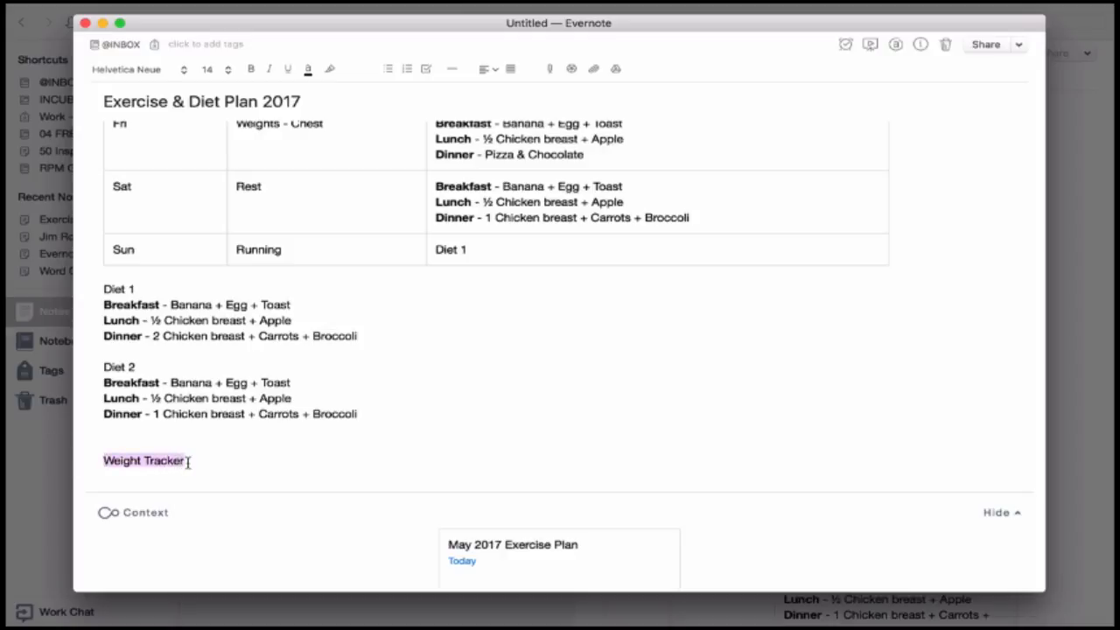
{"action": "key", "text": "super+b"}
{"action": "left_click", "coordinate": [195, 462]}
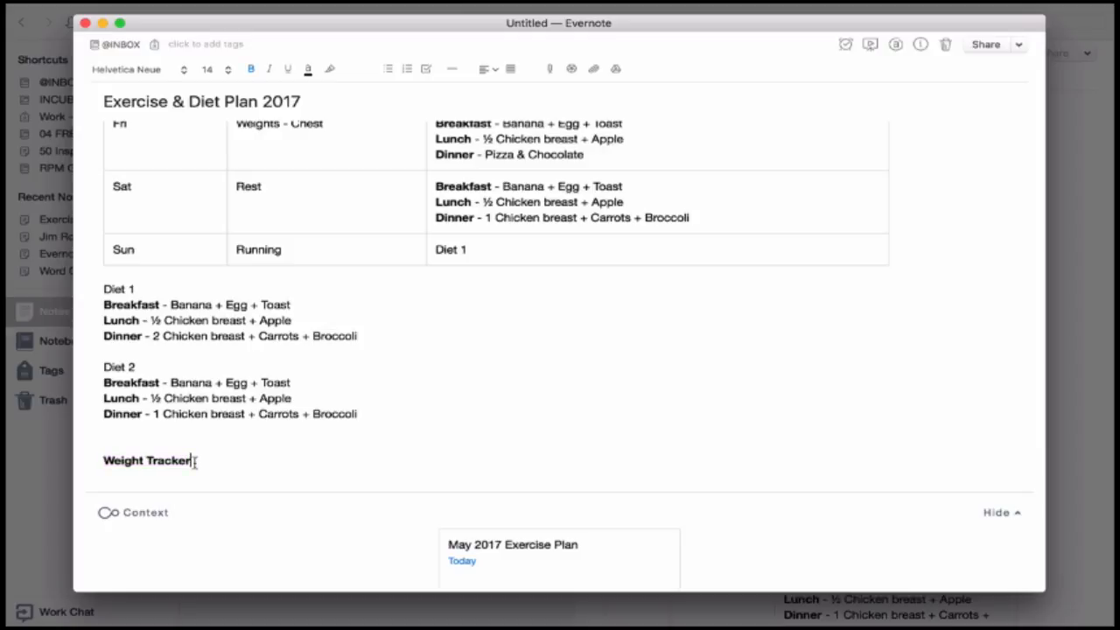
Add the bold line "Starting weight 85KG - Ending Weight 80KG" below the Weight Tracker heading
{"action": "key", "text": "Return"}
{"action": "key", "text": "Return"}
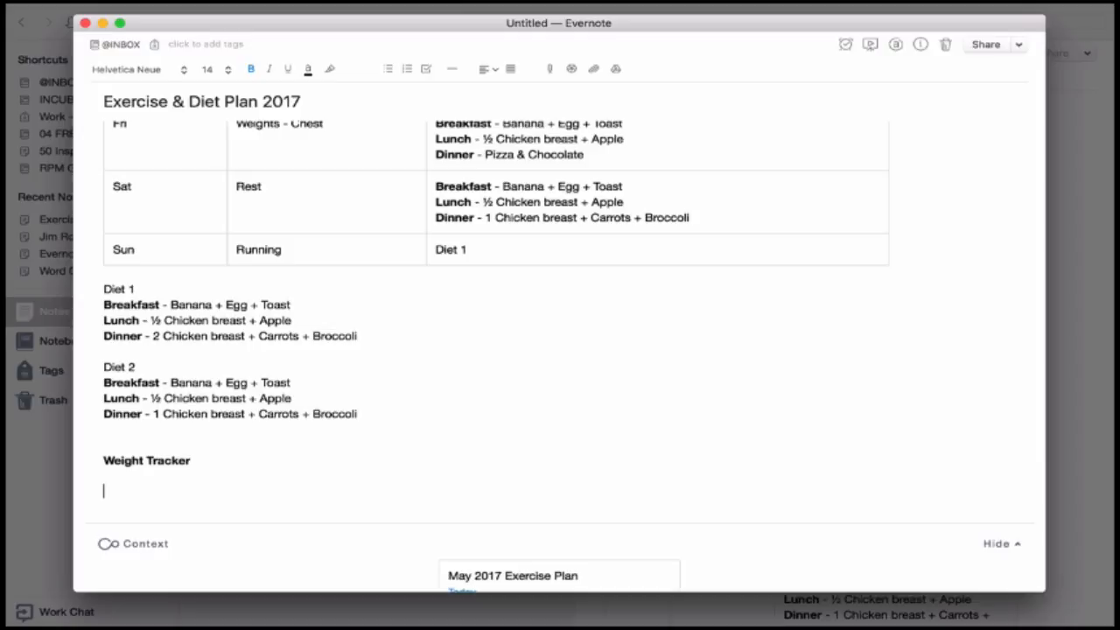
{"action": "type", "text": "Starting wi"}
{"action": "key", "text": "BackSpace"}
{"action": "type", "text": "rting weighting"}
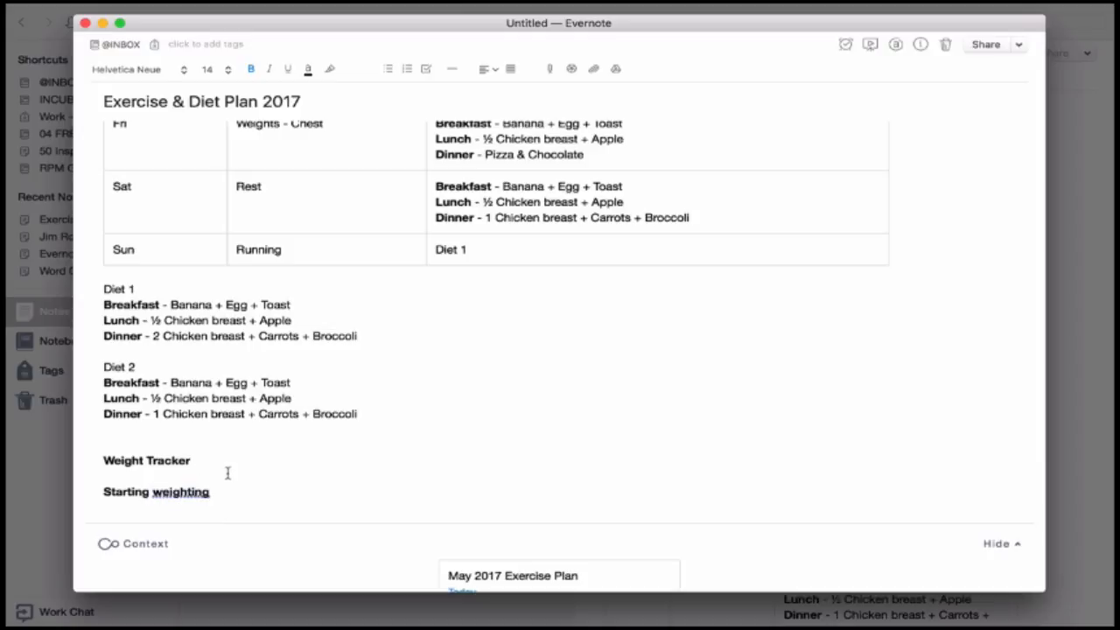
{"action": "type", "text": " 85KG - Ending"}
{"action": "left_click", "coordinate": [210, 492]}
{"action": "key", "text": "BackSpace"}
{"action": "key", "text": "BackSpace"}
{"action": "key", "text": "BackSpace"}
{"action": "type", "text": "Weight "}
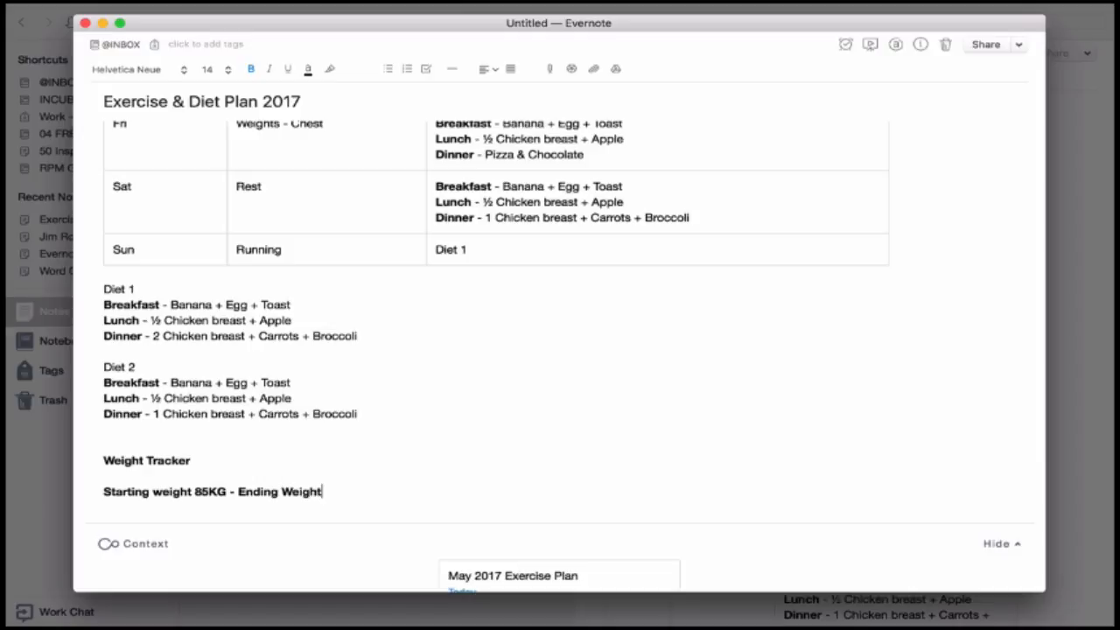
{"action": "type", "text": "80KG"}
{"action": "key", "text": "Return"}
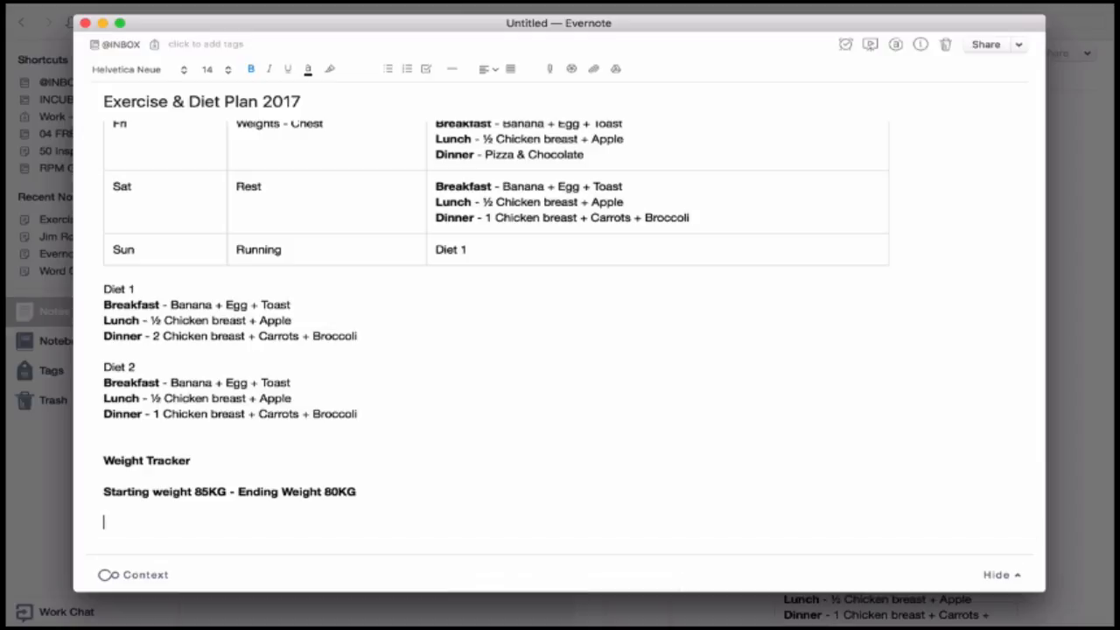
Add the non-bold weight log entry "03 May 2017 - 85.00KG" below the starting and ending weights
{"action": "key", "text": "super+b"}
{"action": "type", "text": "03 May 2017 - "}
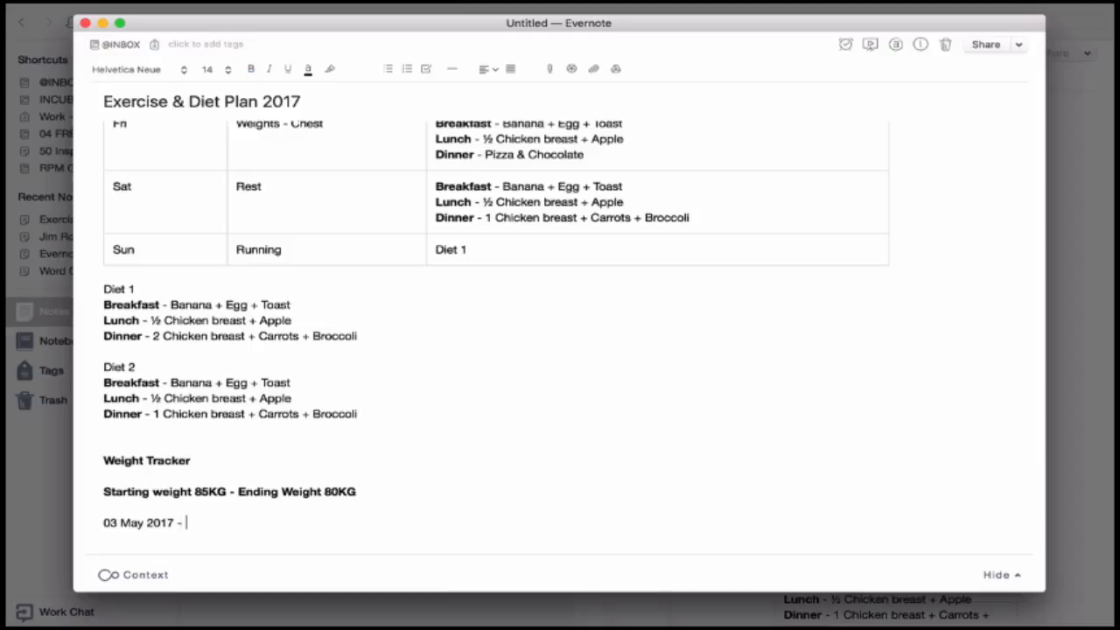
{"action": "type", "text": "85.00KG"}
{"action": "key", "text": "Return"}
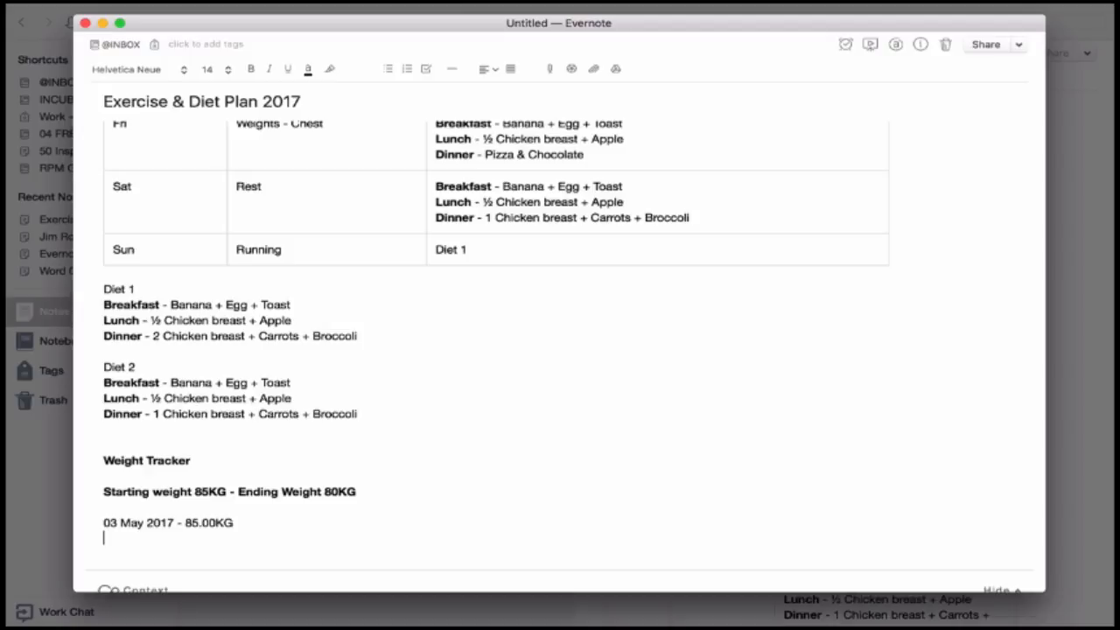
{"action": "key", "text": "Return"}
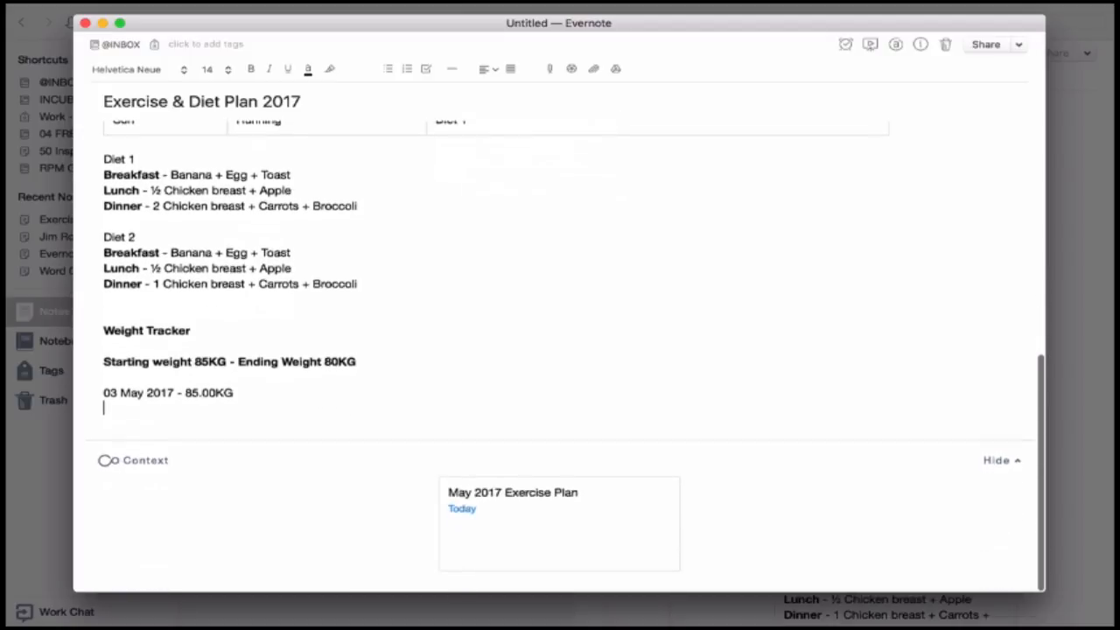
Review the whole note, from the weekly table through the diet blocks to the weight tracker
{"action": "scroll", "coordinate": [560, 350], "scroll_direction": "up", "scroll_amount": 10}
{"action": "scroll", "coordinate": [560, 350], "scroll_direction": "down", "scroll_amount": 5}
{"action": "scroll", "coordinate": [560, 350], "scroll_direction": "up", "scroll_amount": 5}
{"action": "scroll", "coordinate": [560, 350], "scroll_direction": "down", "scroll_amount": 2}
{"action": "scroll", "coordinate": [560, 350], "scroll_direction": "up", "scroll_amount": 2}
{"action": "scroll", "coordinate": [207, 520], "scroll_direction": "down", "scroll_amount": 10}
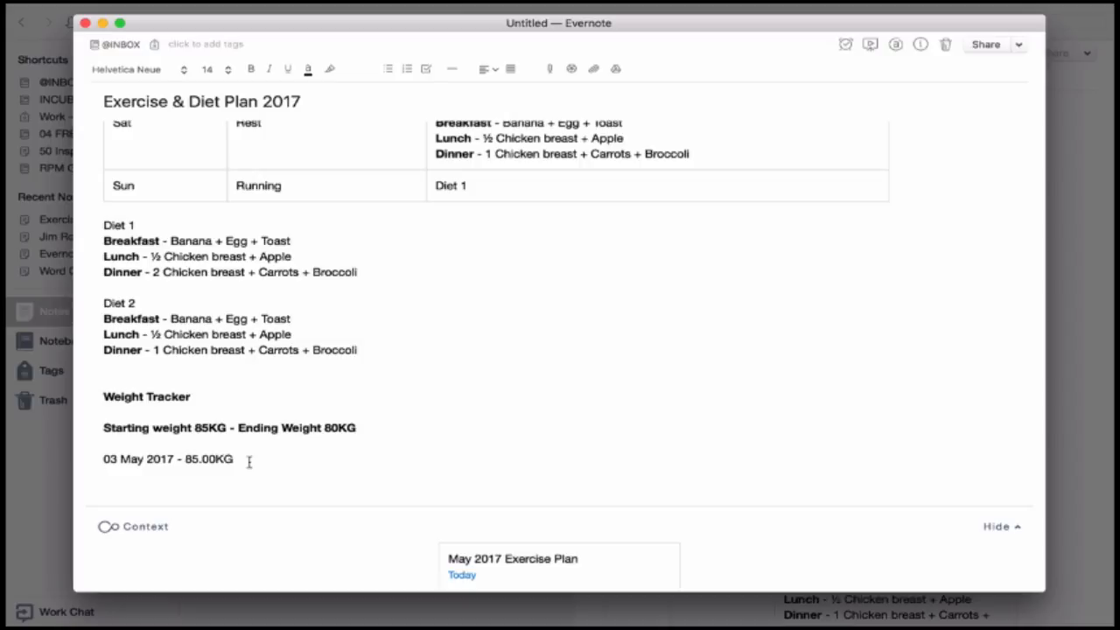
{"action": "key", "text": "Return"}
{"action": "scroll", "coordinate": [249, 463], "scroll_direction": "up", "scroll_amount": 1}
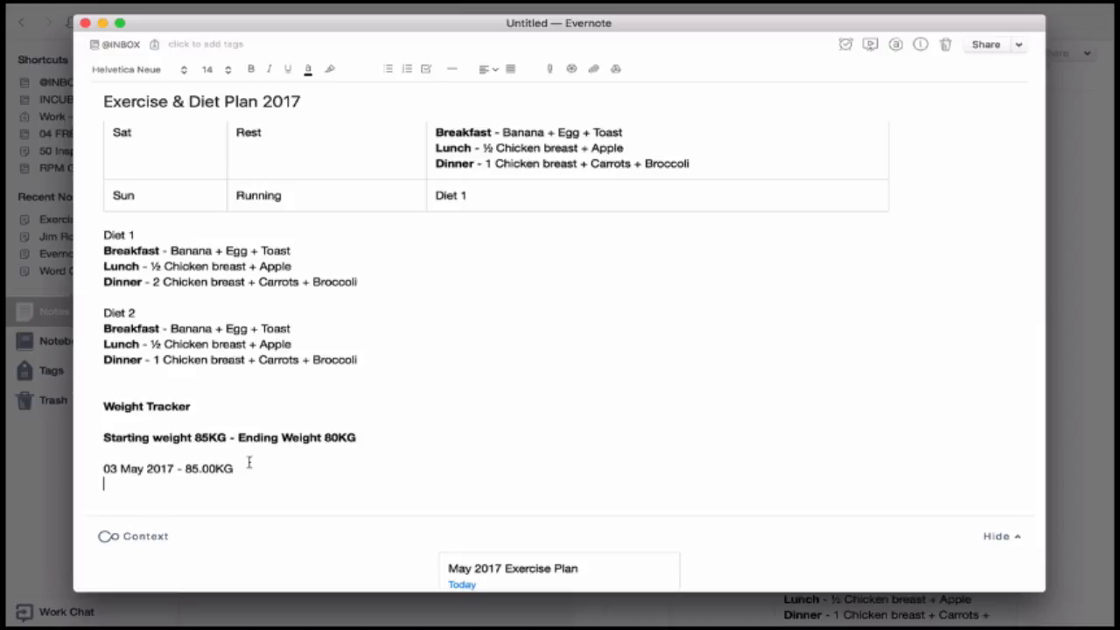
{"action": "scroll", "coordinate": [249, 462], "scroll_direction": "up", "scroll_amount": 10}
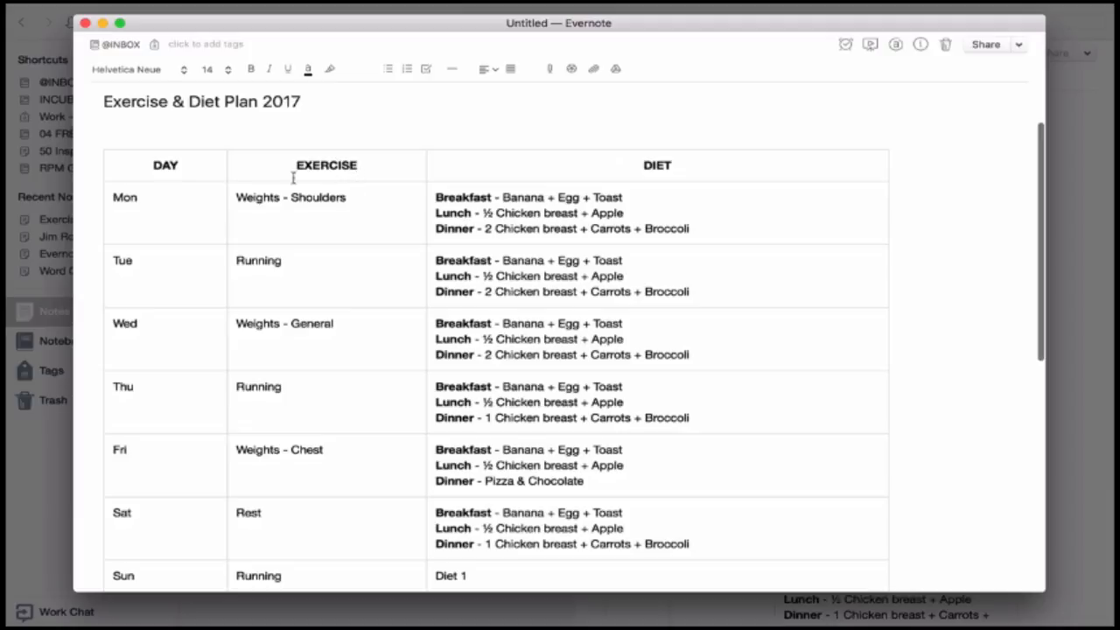
{"action": "scroll", "coordinate": [334, 269], "scroll_direction": "down", "scroll_amount": 4}
{"action": "scroll", "coordinate": [335, 269], "scroll_direction": "down", "scroll_amount": 3}
{"action": "scroll", "coordinate": [334, 269], "scroll_direction": "up", "scroll_amount": 6}
{"action": "scroll", "coordinate": [686, 273], "scroll_direction": "down", "scroll_amount": 5}
{"action": "scroll", "coordinate": [684, 274], "scroll_direction": "up", "scroll_amount": 5}
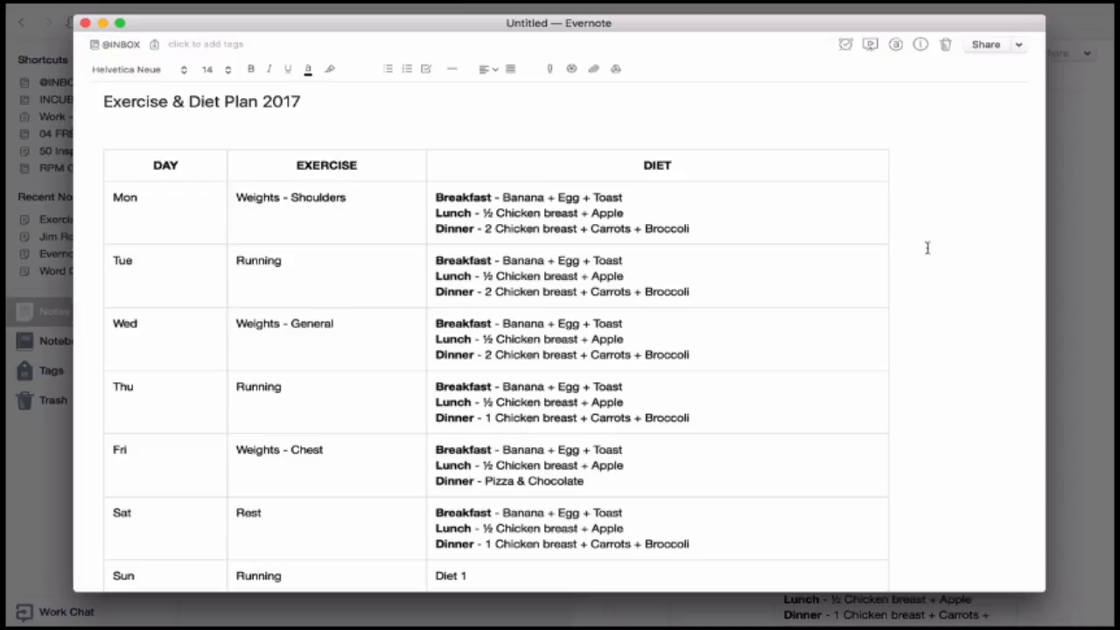
{"action": "left_click", "coordinate": [167, 174]}
{"action": "left_click_drag", "start_coordinate": [152, 165], "coordinate": [182, 166]}
{"action": "left_click", "coordinate": [725, 170]}
{"action": "left_click", "coordinate": [959, 200]}
Make the "Diet 1" and "Diet 2" headings below the weekly table bold
{"action": "scroll", "coordinate": [89, 292], "scroll_direction": "down", "scroll_amount": 5}
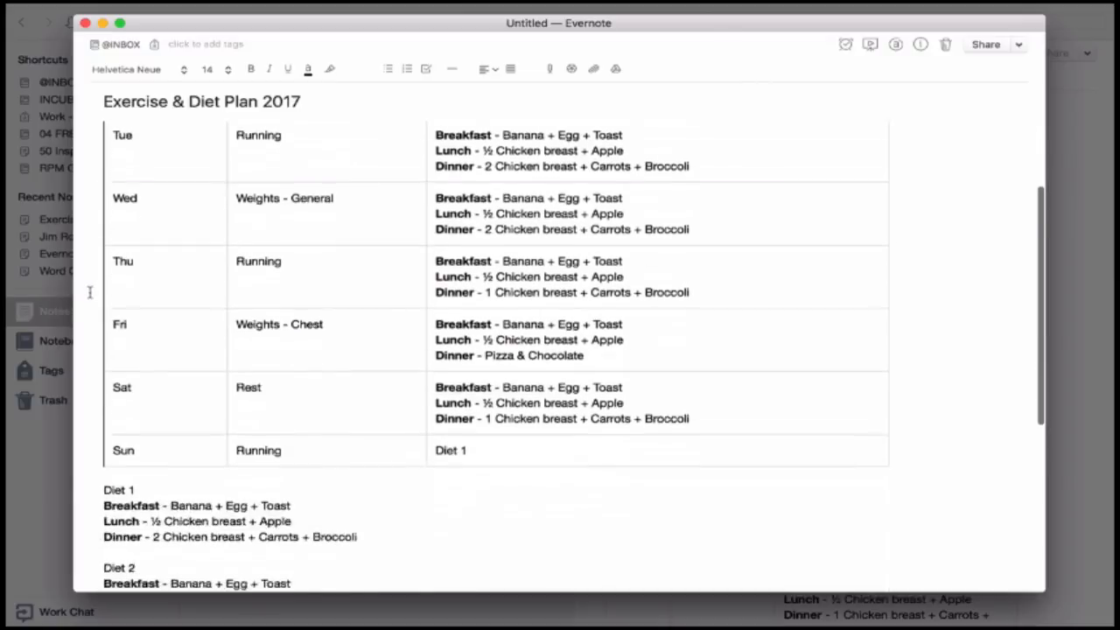
{"action": "scroll", "coordinate": [89, 293], "scroll_direction": "down", "scroll_amount": 3}
{"action": "scroll", "coordinate": [89, 293], "scroll_direction": "up", "scroll_amount": 5}
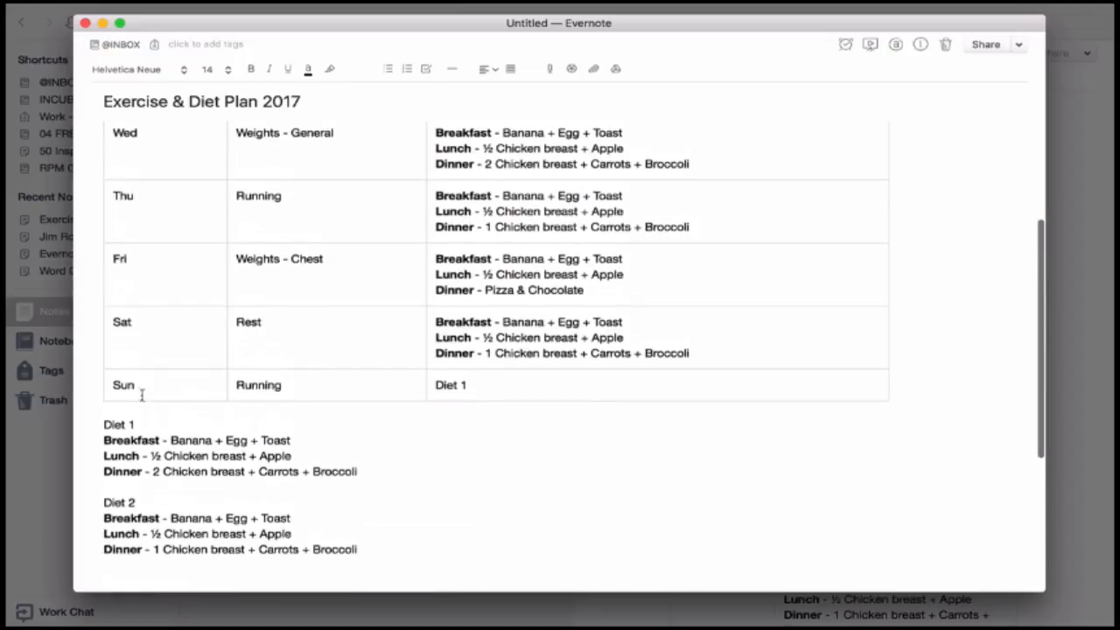
{"action": "left_click_drag", "start_coordinate": [142, 422], "coordinate": [103, 424]}
{"action": "key", "text": "super+b"}
{"action": "key", "text": "Left"}
{"action": "left_click_drag", "start_coordinate": [138, 503], "coordinate": [105, 496]}
{"action": "key", "text": "super+b"}
{"action": "key", "text": "Left"}
Insert a horizontal divider line between the Diet 2 block and the Weight Tracker heading, with a blank line above it
{"action": "scroll", "coordinate": [624, 484], "scroll_direction": "down", "scroll_amount": 3}
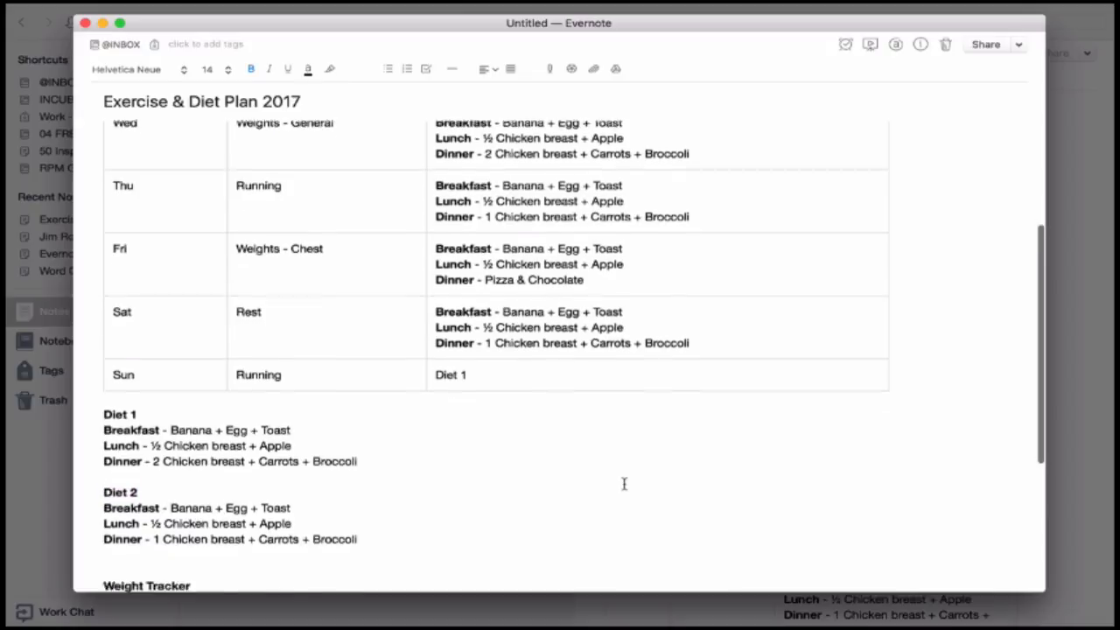
{"action": "scroll", "coordinate": [622, 482], "scroll_direction": "up", "scroll_amount": 5}
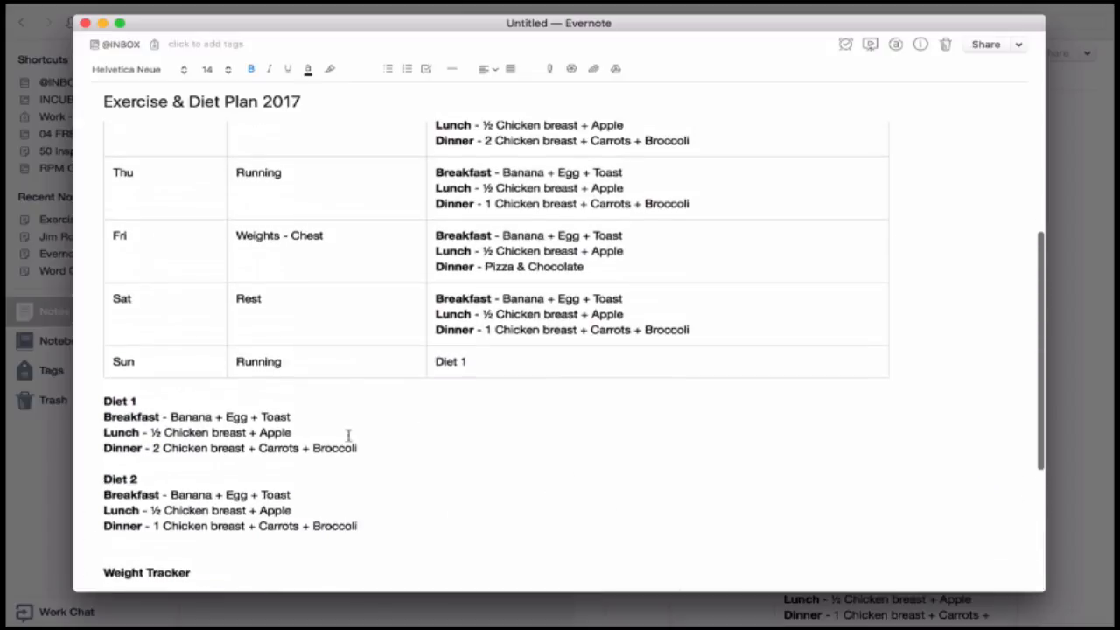
{"action": "left_click", "coordinate": [94, 405]}
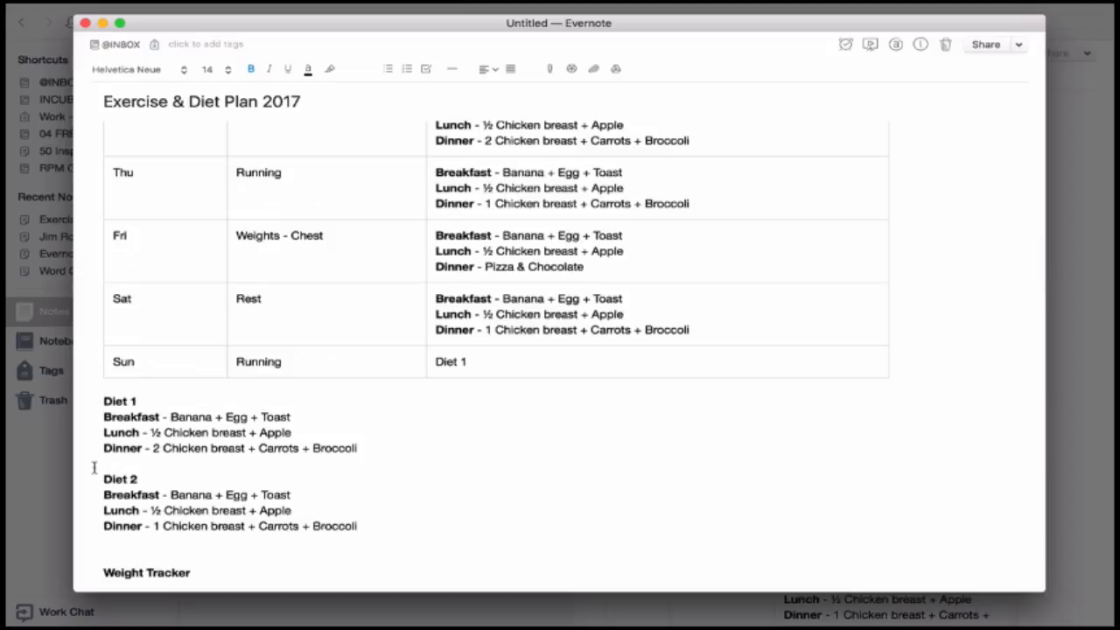
{"action": "left_click", "coordinate": [100, 541]}
{"action": "key", "text": "Return"}
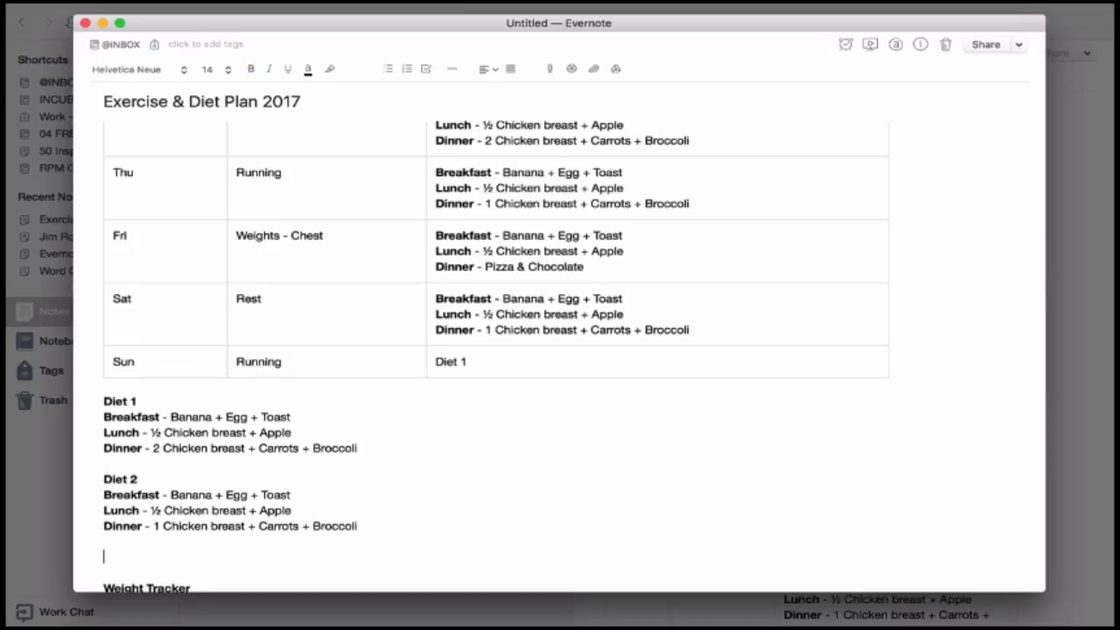
{"action": "left_click", "coordinate": [452, 73]}
{"action": "scroll", "coordinate": [350, 289], "scroll_direction": "down", "scroll_amount": 5}
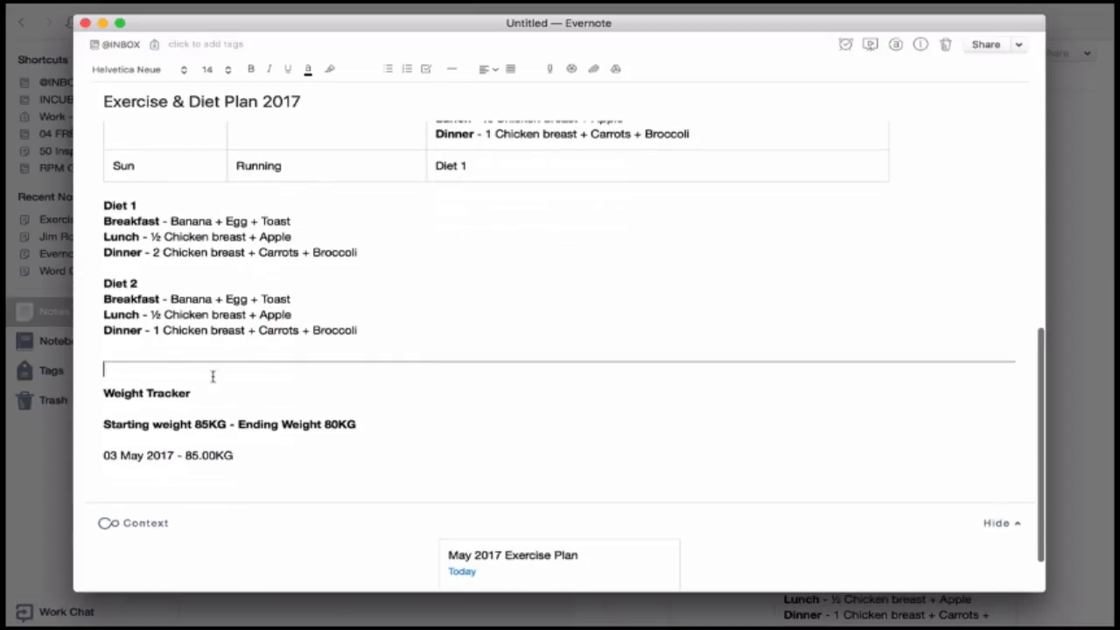
{"action": "left_click", "coordinate": [252, 456]}
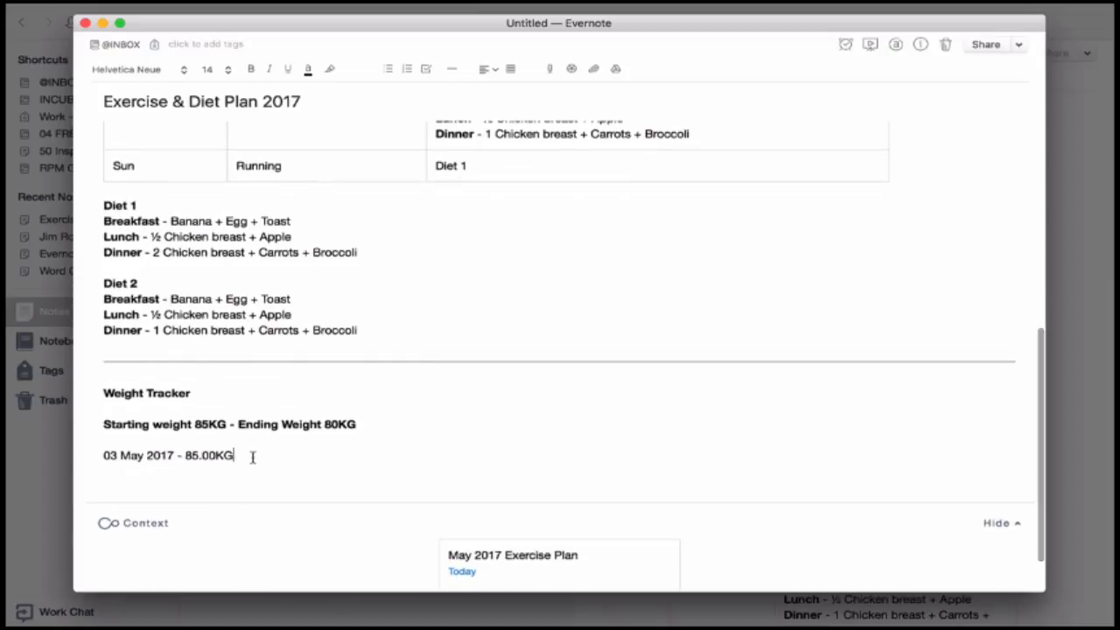
{"action": "scroll", "coordinate": [310, 411], "scroll_direction": "up", "scroll_amount": 1}
{"action": "scroll", "coordinate": [310, 412], "scroll_direction": "up", "scroll_amount": 10}
{"action": "scroll", "coordinate": [309, 412], "scroll_direction": "down", "scroll_amount": 9}
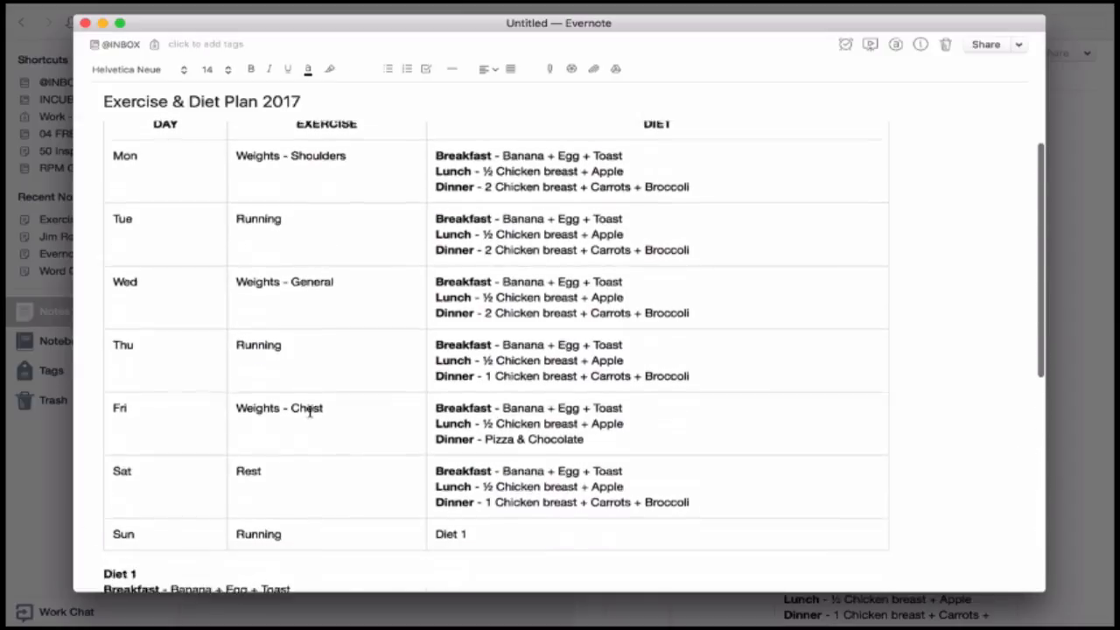
{"action": "scroll", "coordinate": [310, 411], "scroll_direction": "down", "scroll_amount": 4}
{"action": "scroll", "coordinate": [310, 411], "scroll_direction": "up", "scroll_amount": 12}
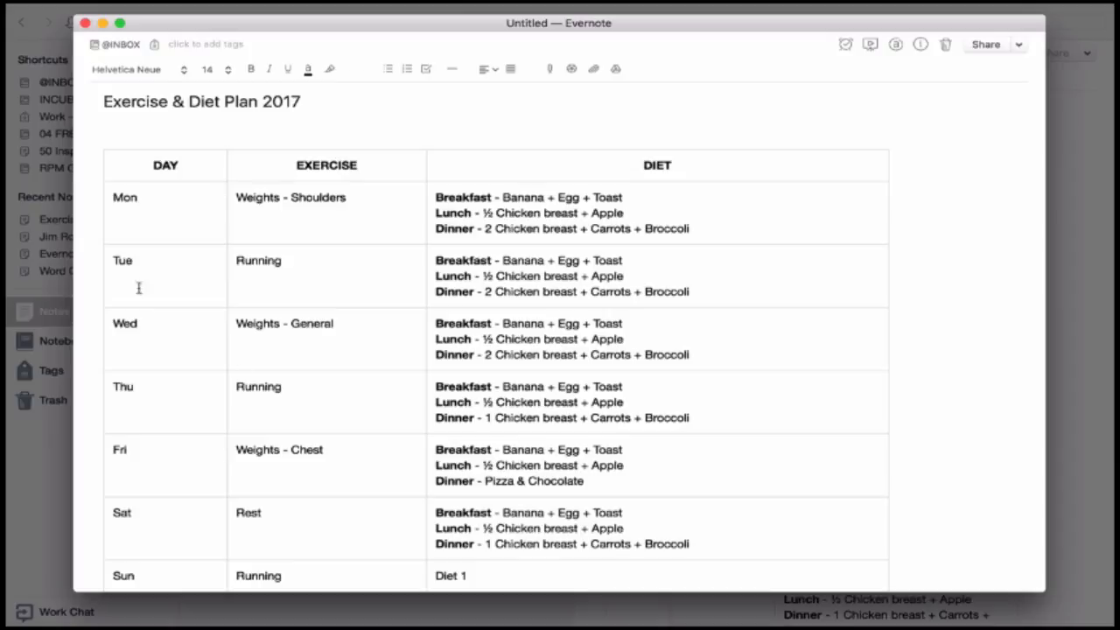
Add the "Exercise & Diet Plan 2017" note to the Shortcuts, directly below INCUBATOR, and open it from there
{"action": "left_click", "coordinate": [84, 23]}
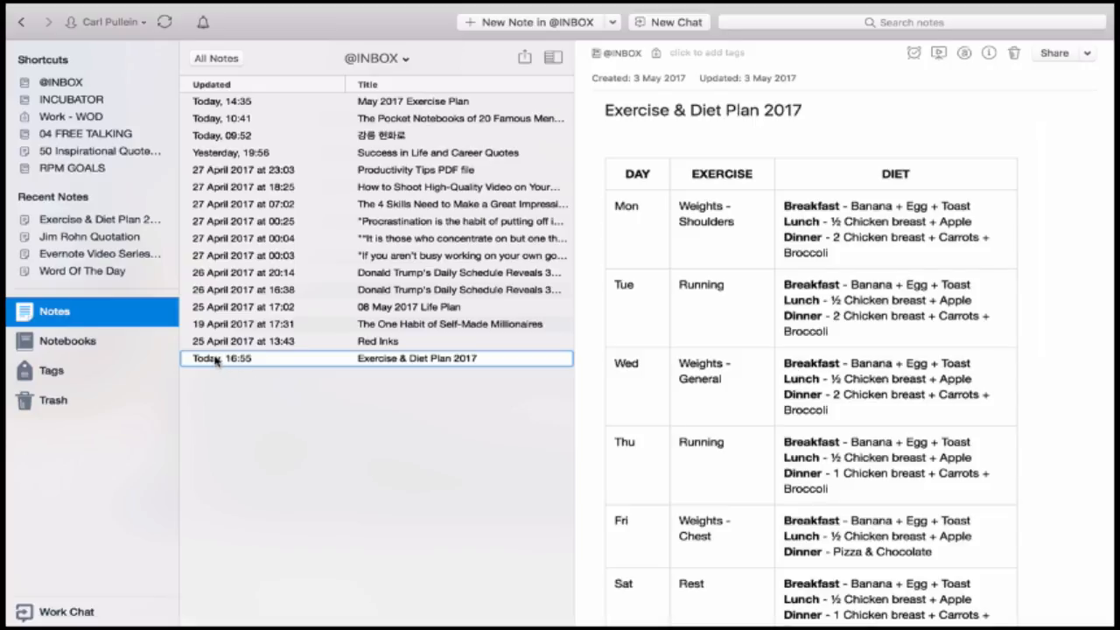
{"action": "left_click_drag", "start_coordinate": [217, 361], "coordinate": [88, 114]}
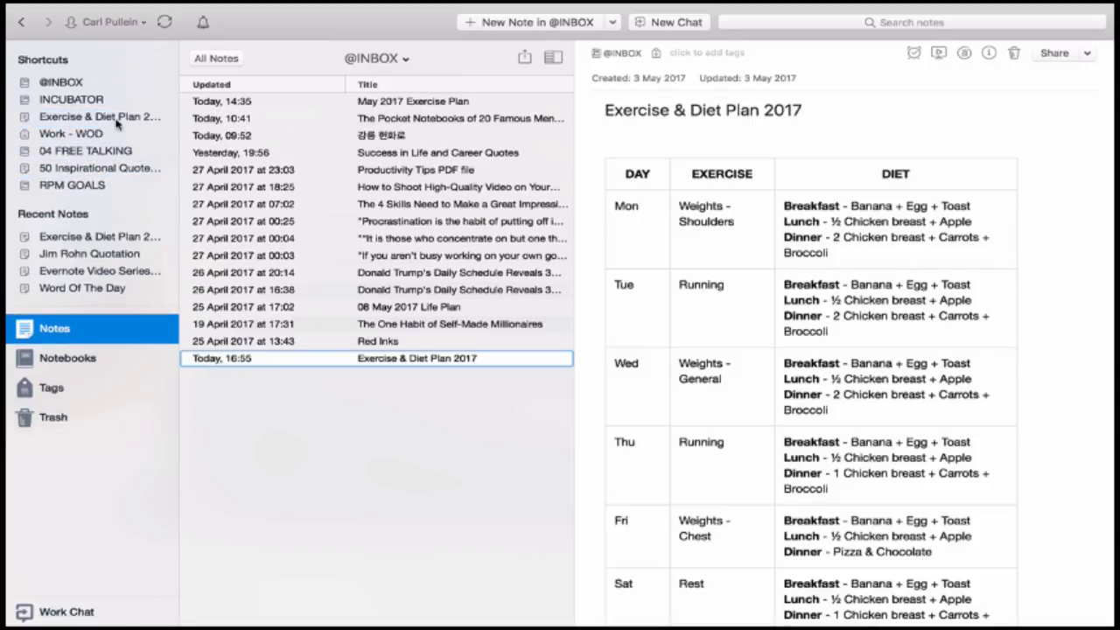
{"action": "left_click", "coordinate": [116, 120]}
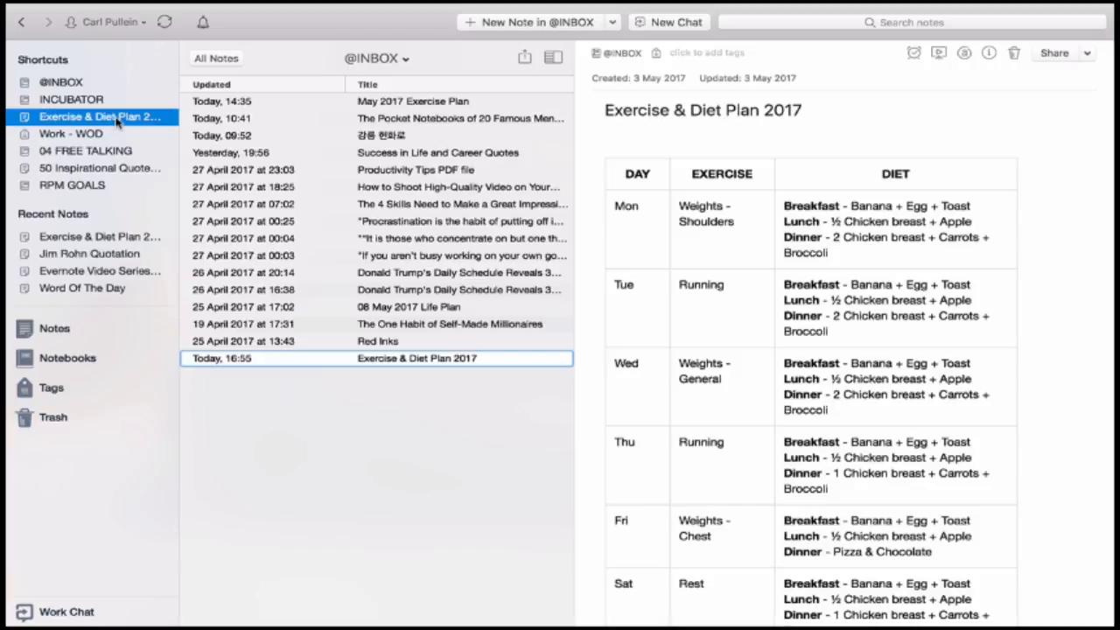